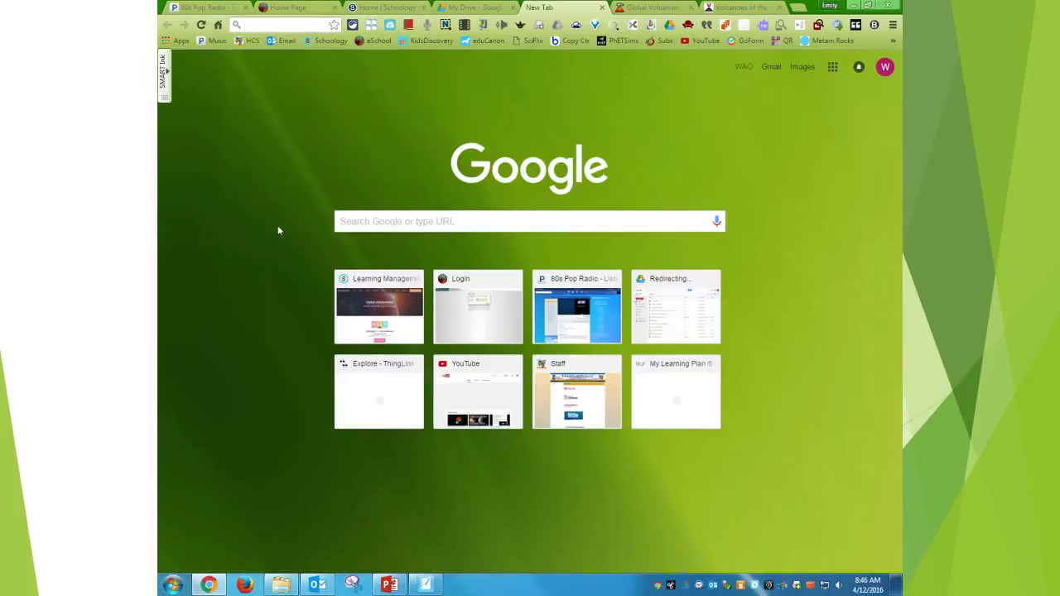
Enter thinglink.com in Chrome's address bar to load the ThingLink My Stream page.
click(299, 24)
text(thing)
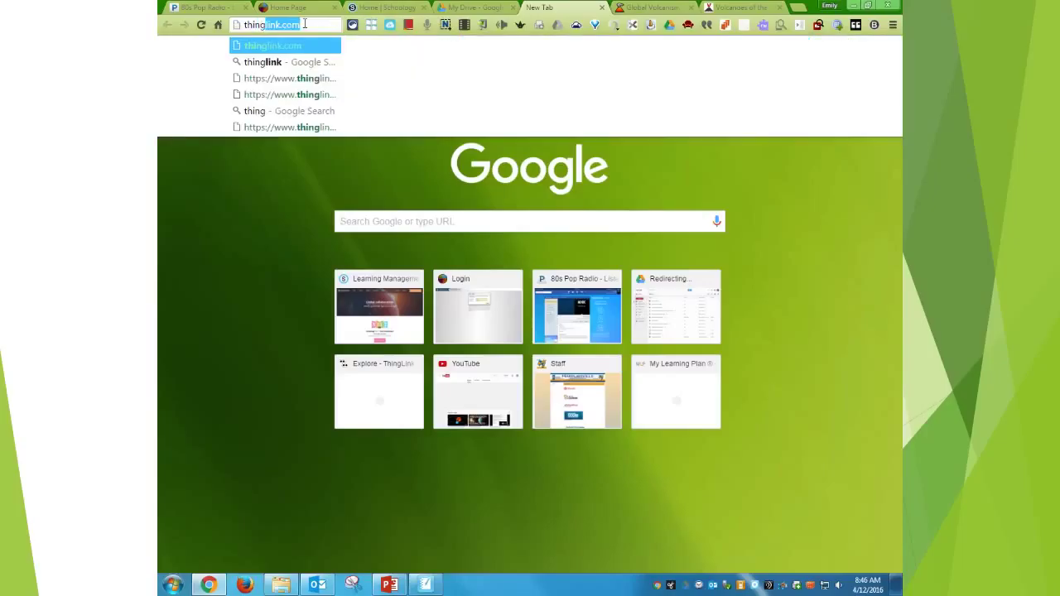
text(link.com)
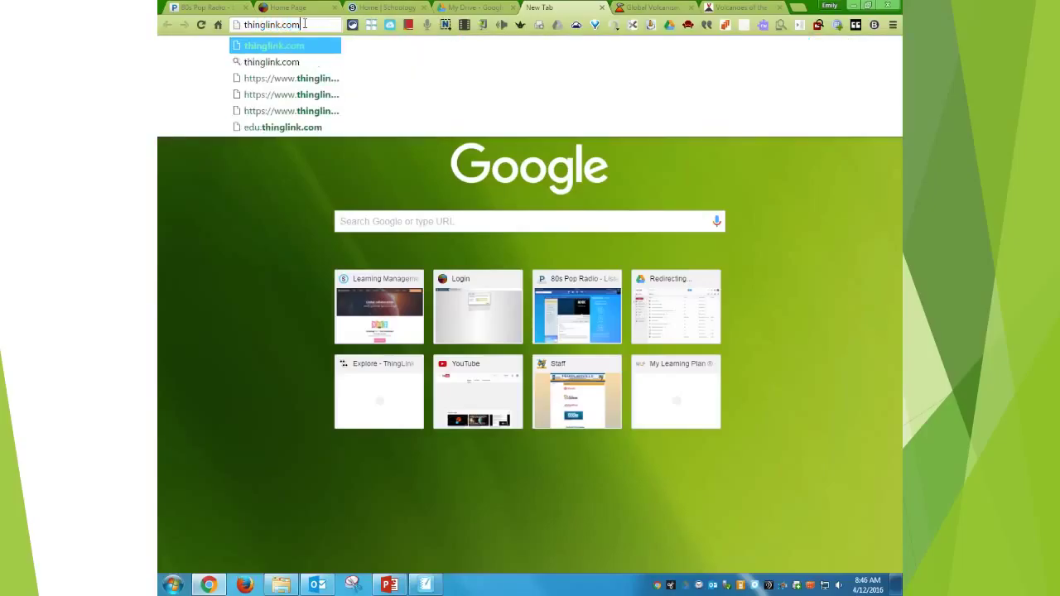
key(Return)
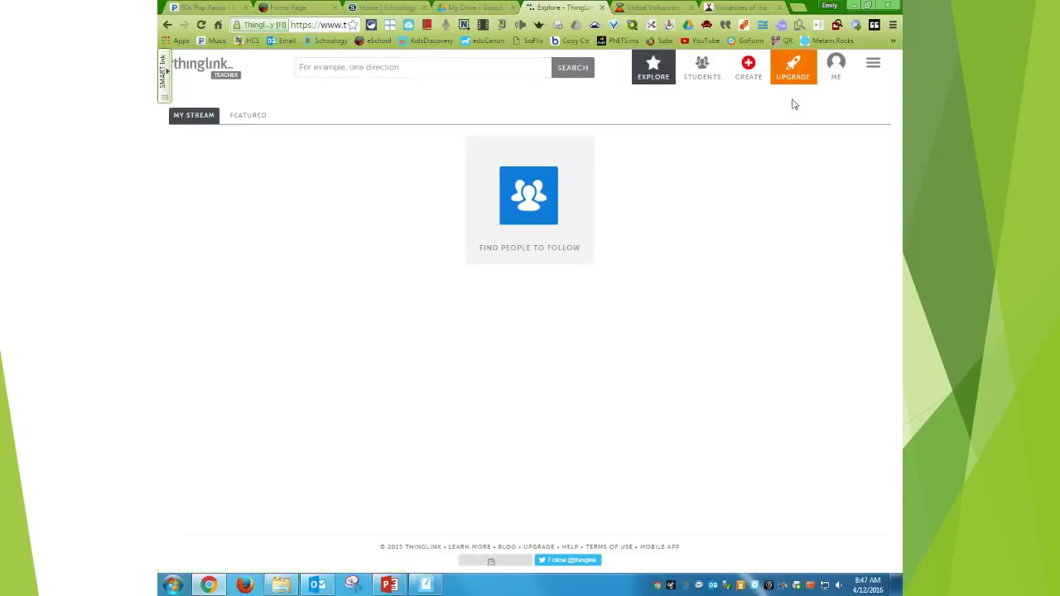
Open the '1 Kelvin = -457.87 degrees Fahrenheit' worksheet image from your profile's Images.
click(875, 75)
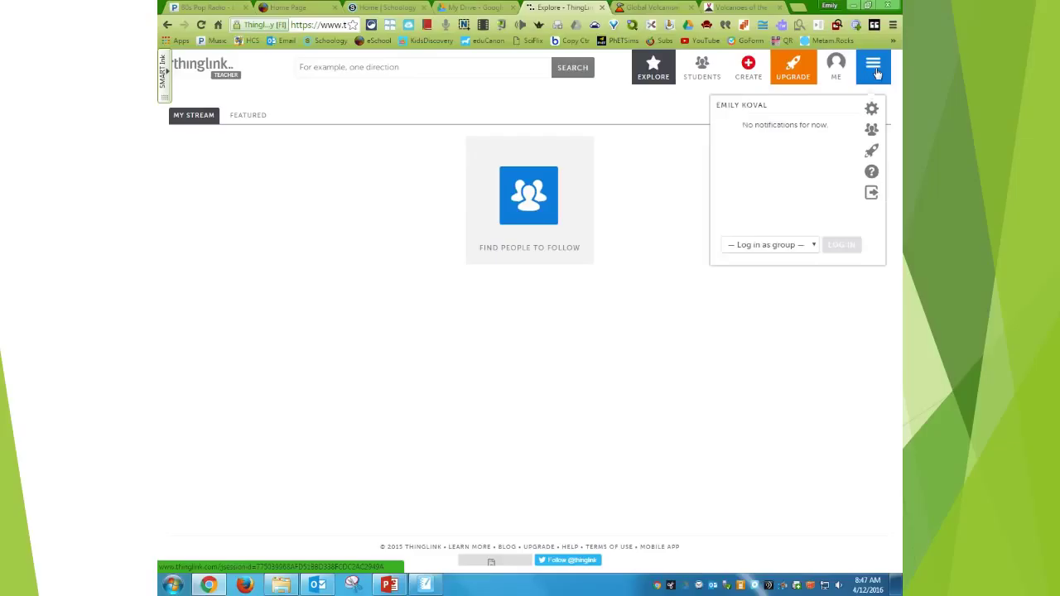
click(836, 70)
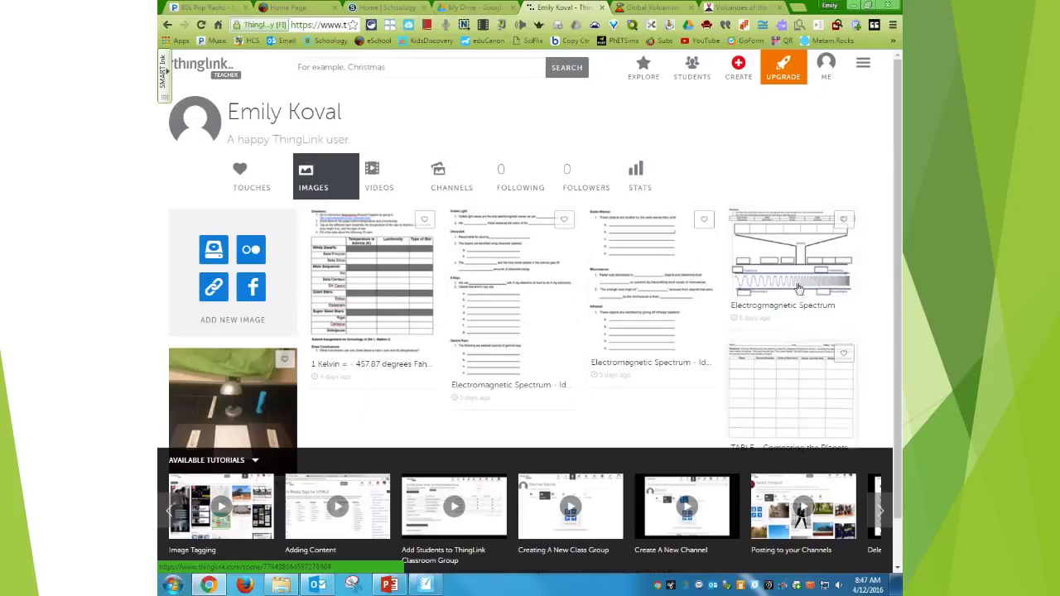
click(374, 277)
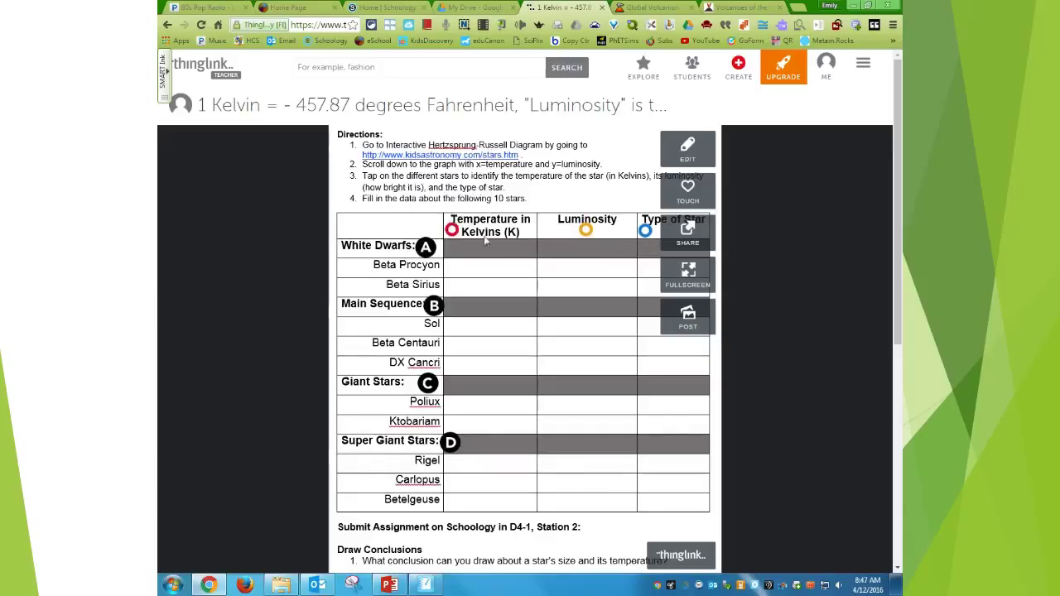
Preview the temperature, luminosity and A tag popups, then follow White Dwarfs' google.com link.
mouse_move(452, 233)
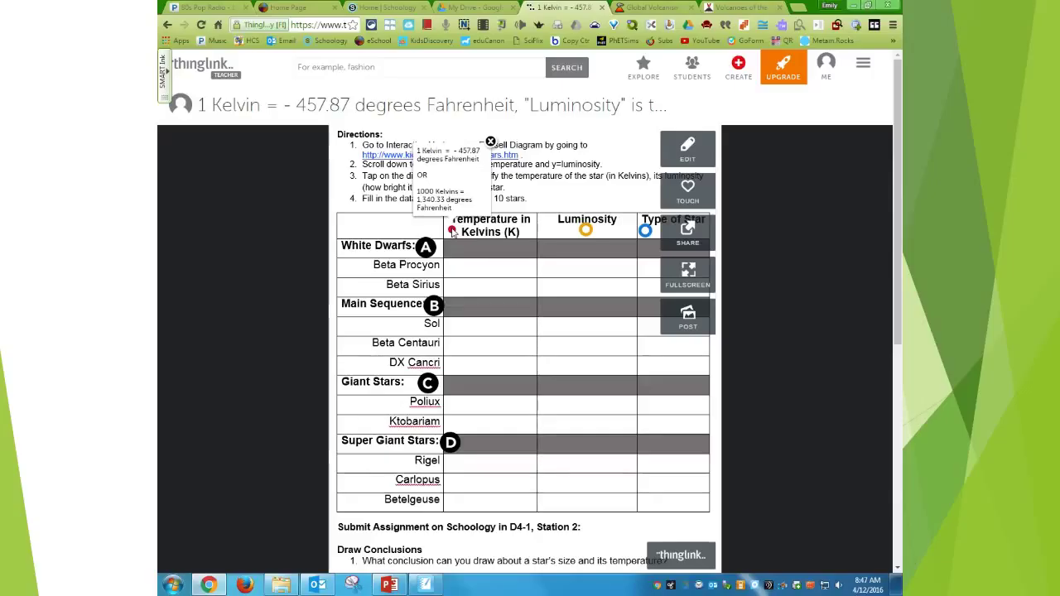
mouse_move(591, 235)
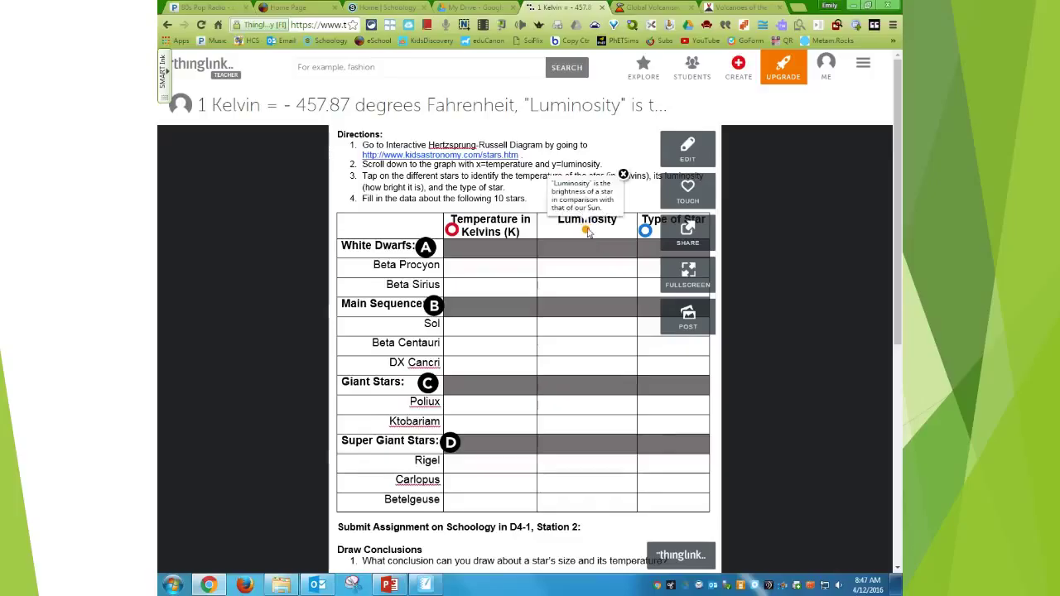
mouse_move(425, 250)
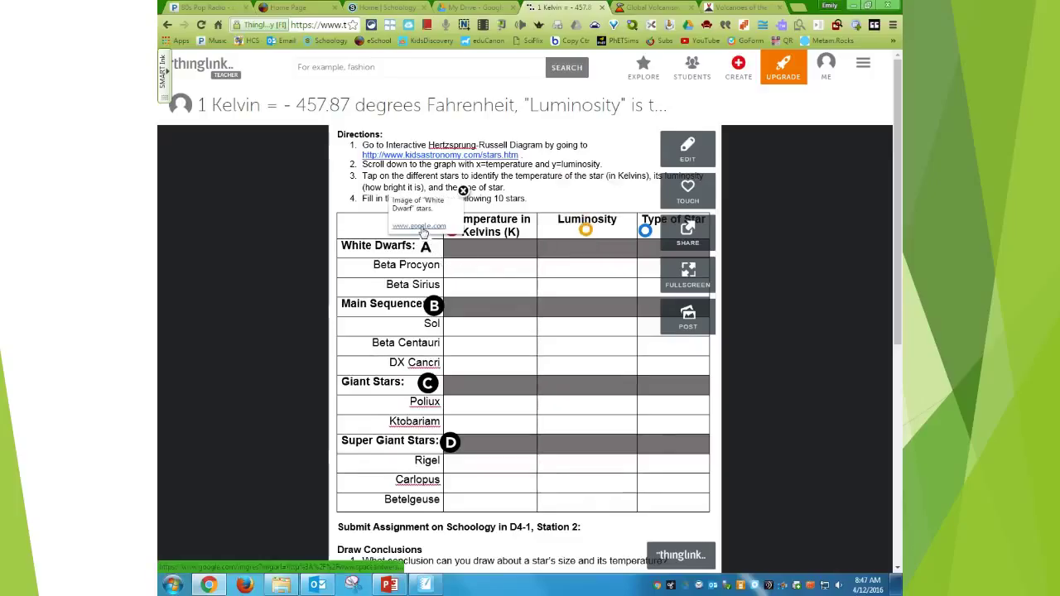
click(424, 231)
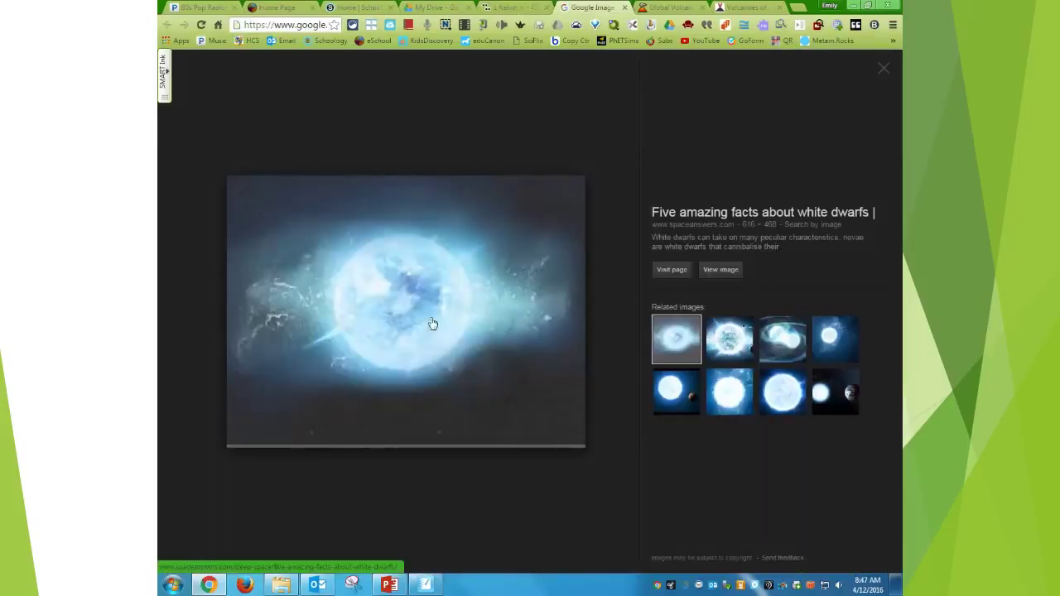
Close the Google Images tab to return to the star-temperature worksheet.
click(631, 7)
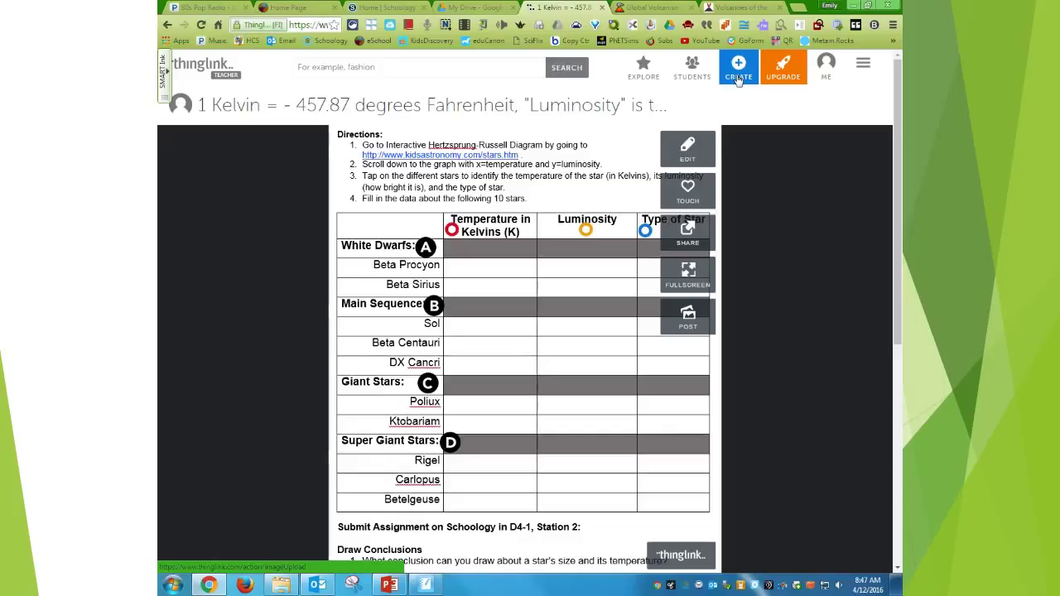
Create a new interactive image from the desktop file Trading Card EXAMPLE.png.
click(740, 79)
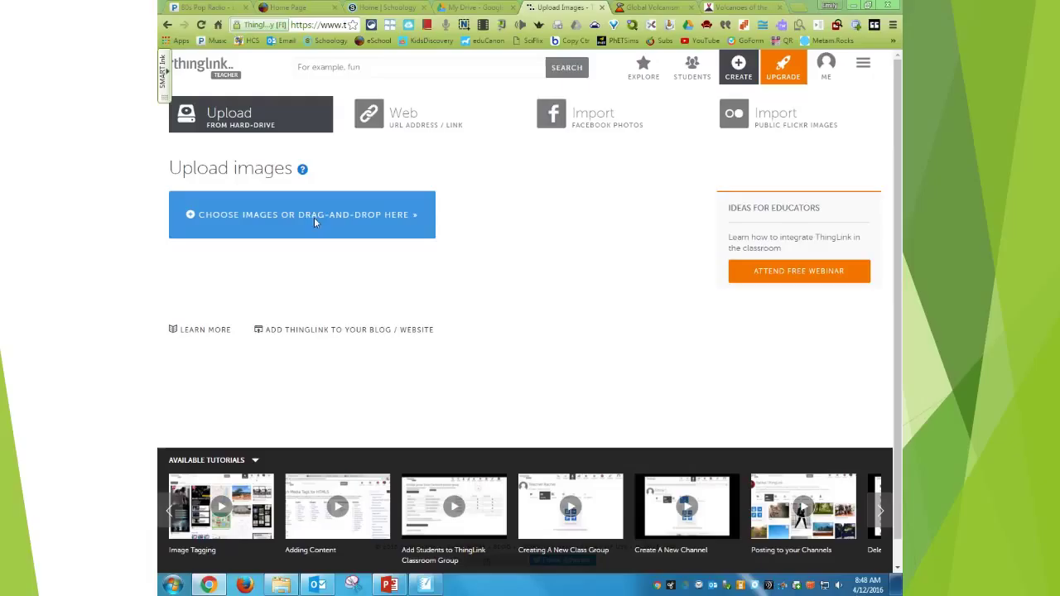
click(368, 212)
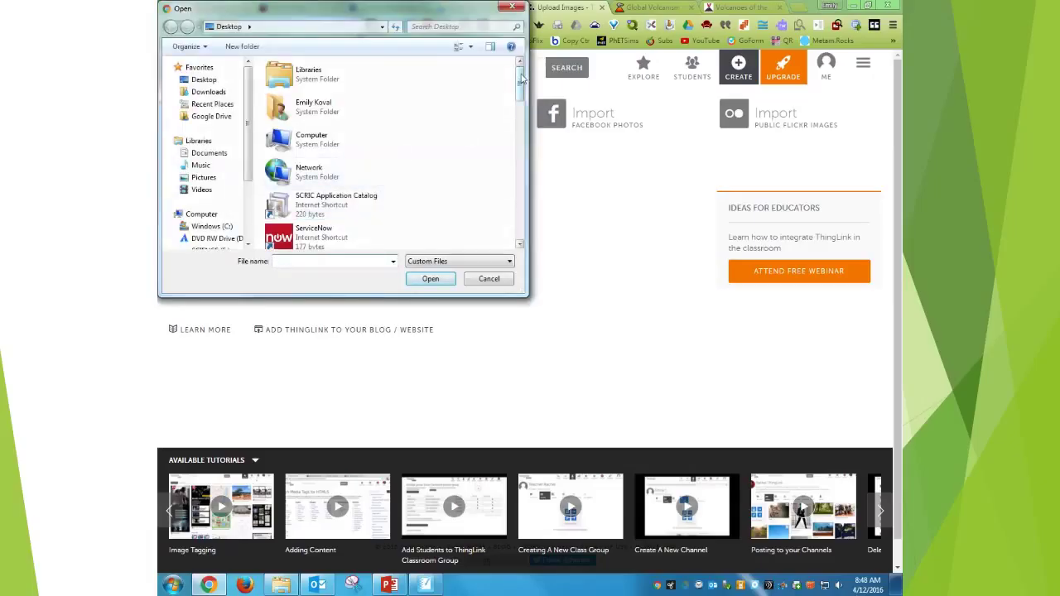
drag(520, 83, 504, 222)
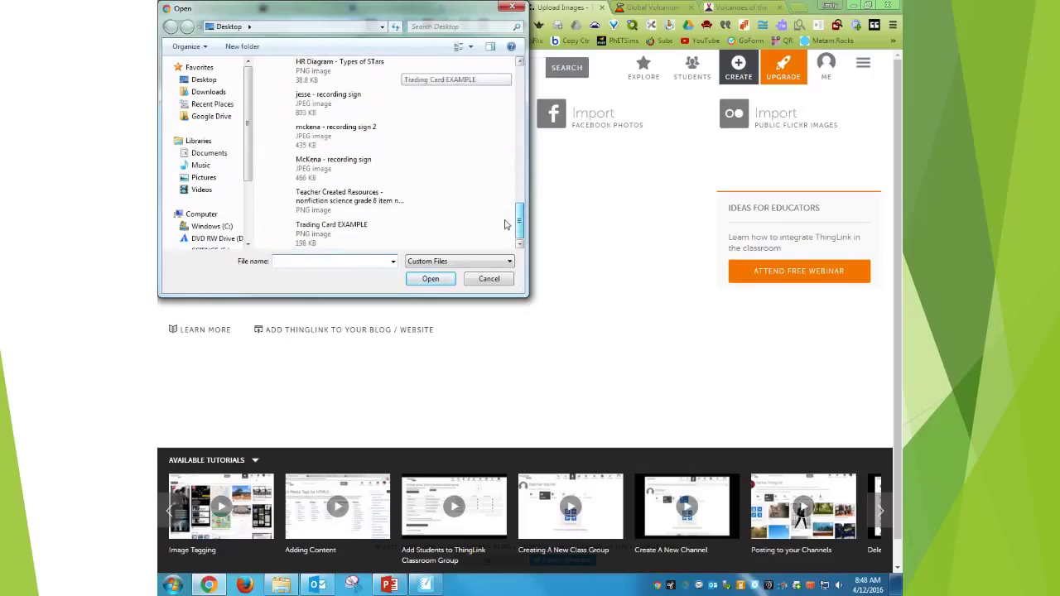
click(331, 201)
click(335, 232)
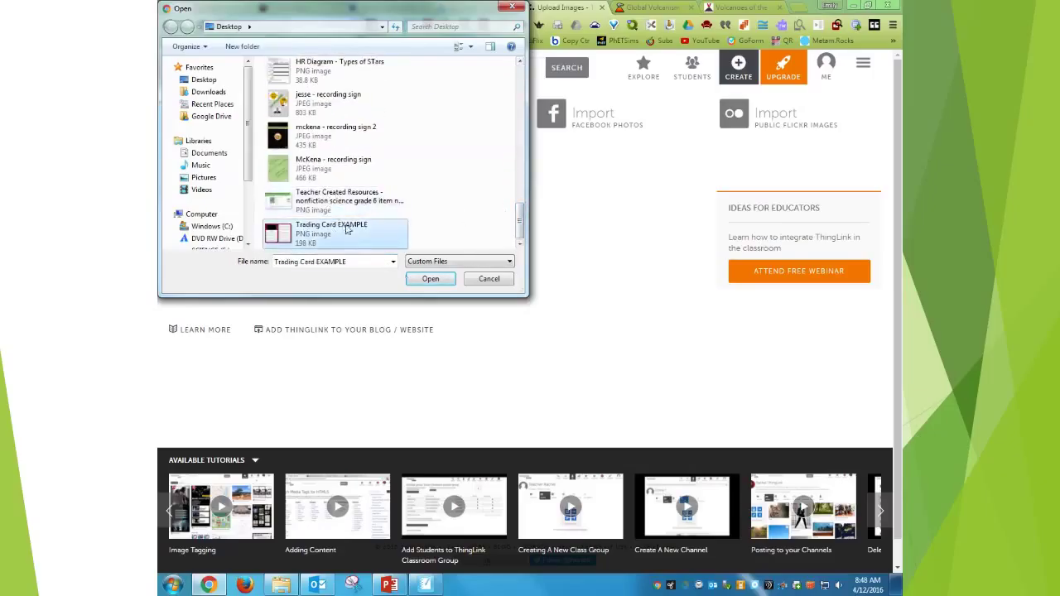
click(424, 280)
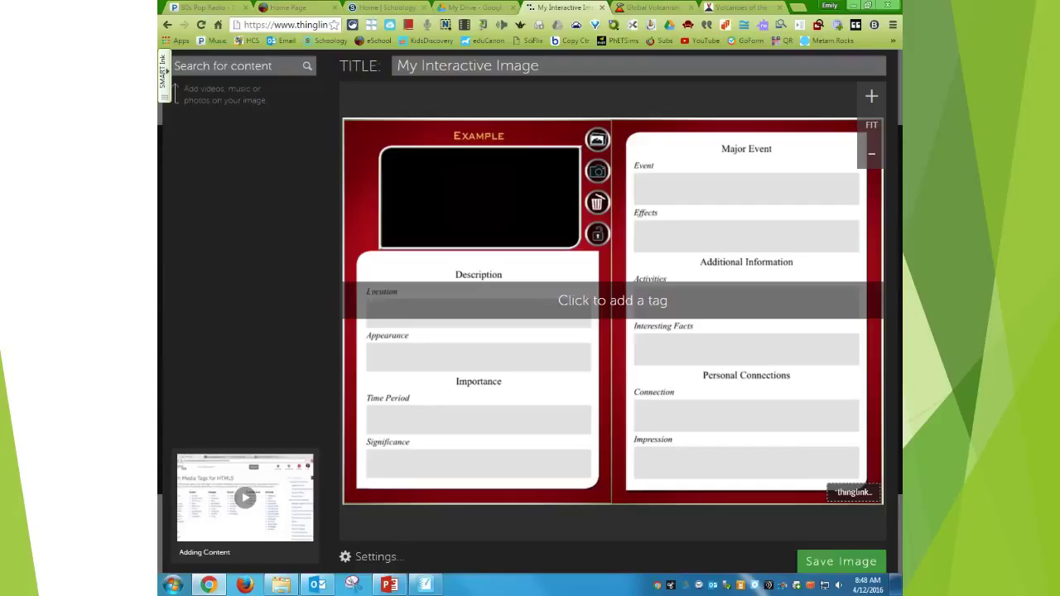
Place a tag beside the Description heading and delete its default link address.
click(381, 272)
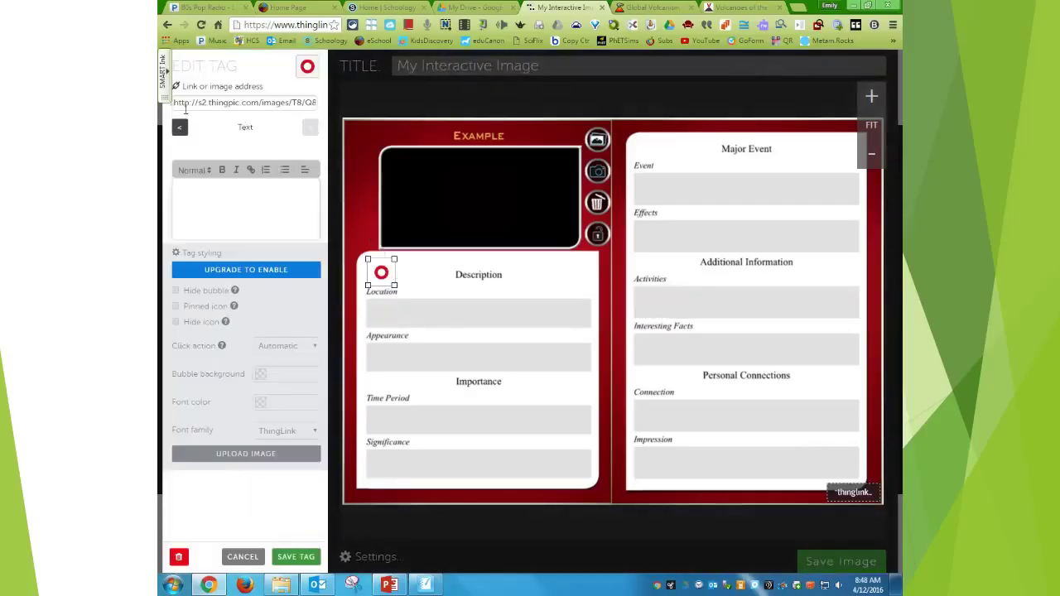
drag(174, 102, 433, 102)
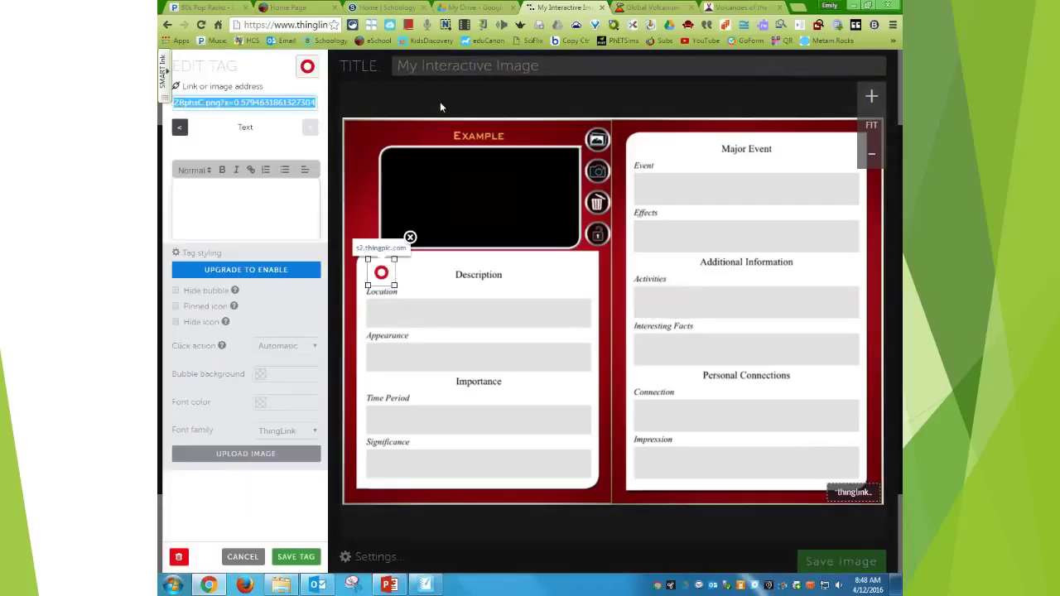
key(BackSpace)
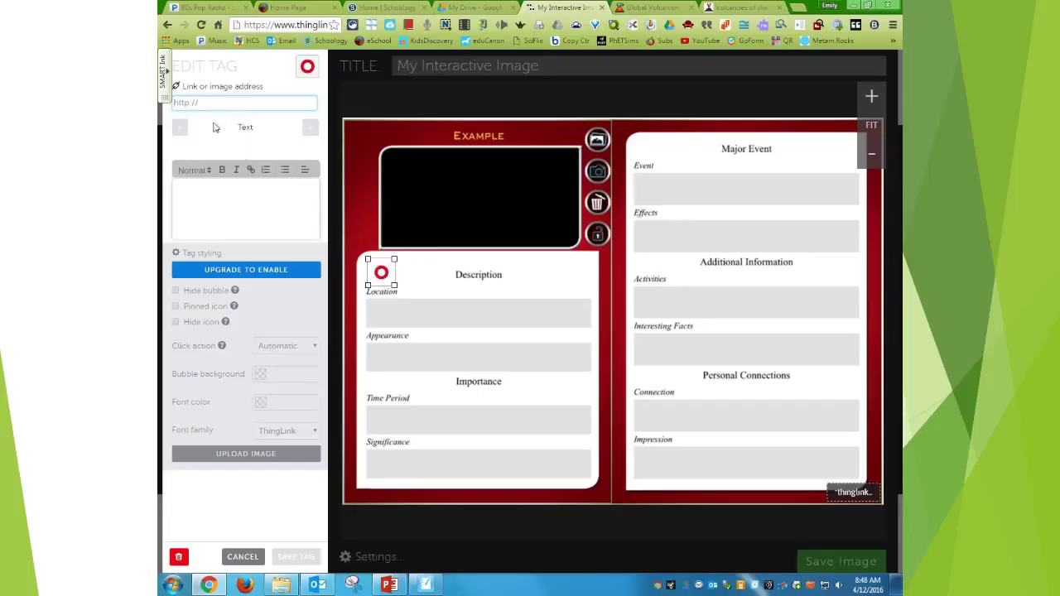
Move the tag into the picture box and write 'Find a picture of your volcano and upload to this spot…'.
click(231, 201)
drag(381, 273, 489, 199)
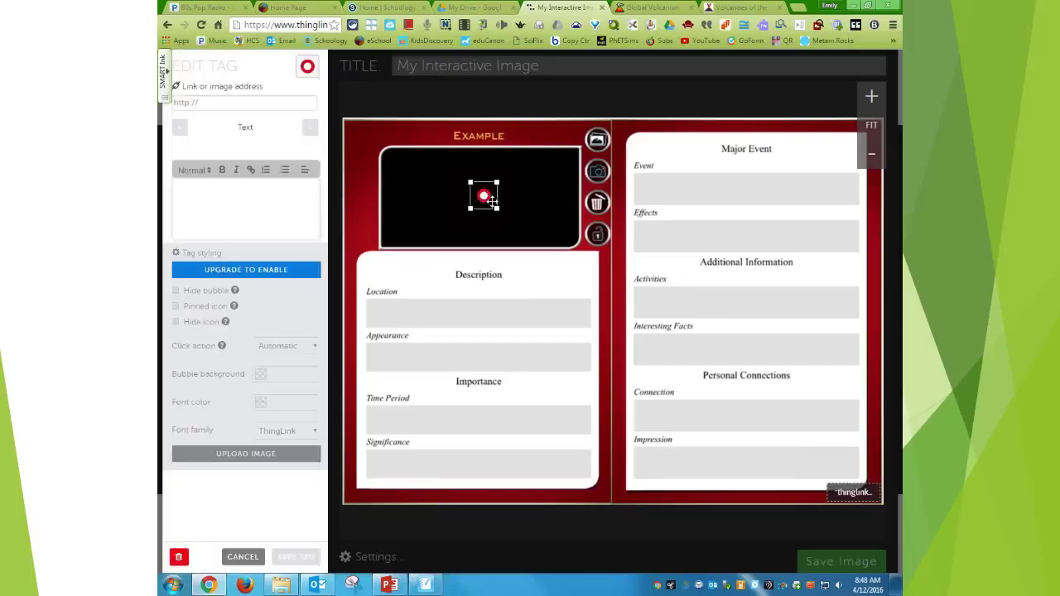
click(219, 189)
text(Find a picture of)
key(BackSpace)
key(BackSpace)
text(f )
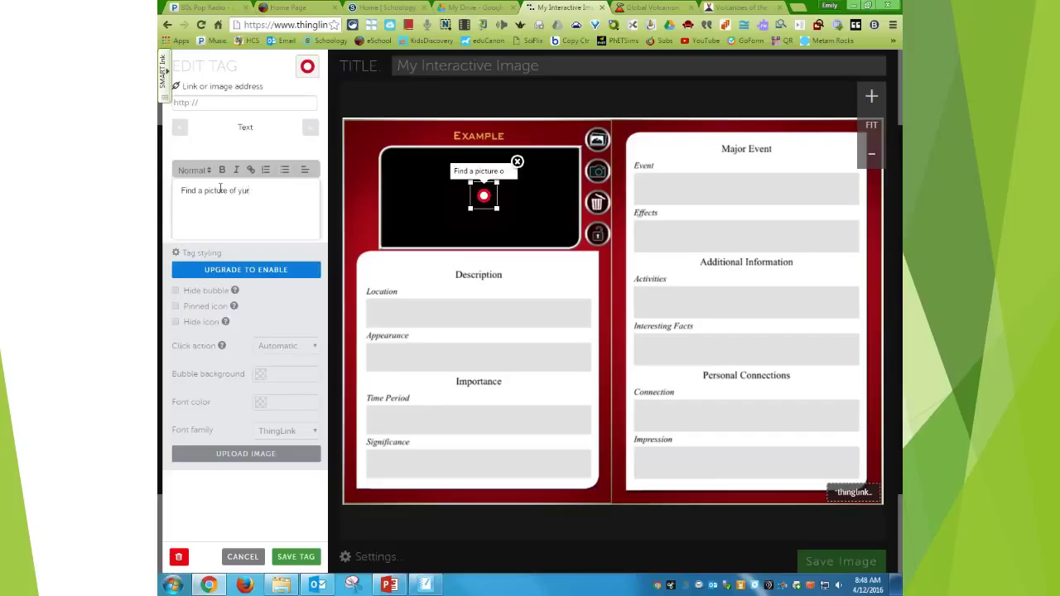
text(yur)
key(BackSpace)
key(BackSpace)
text(our vol)
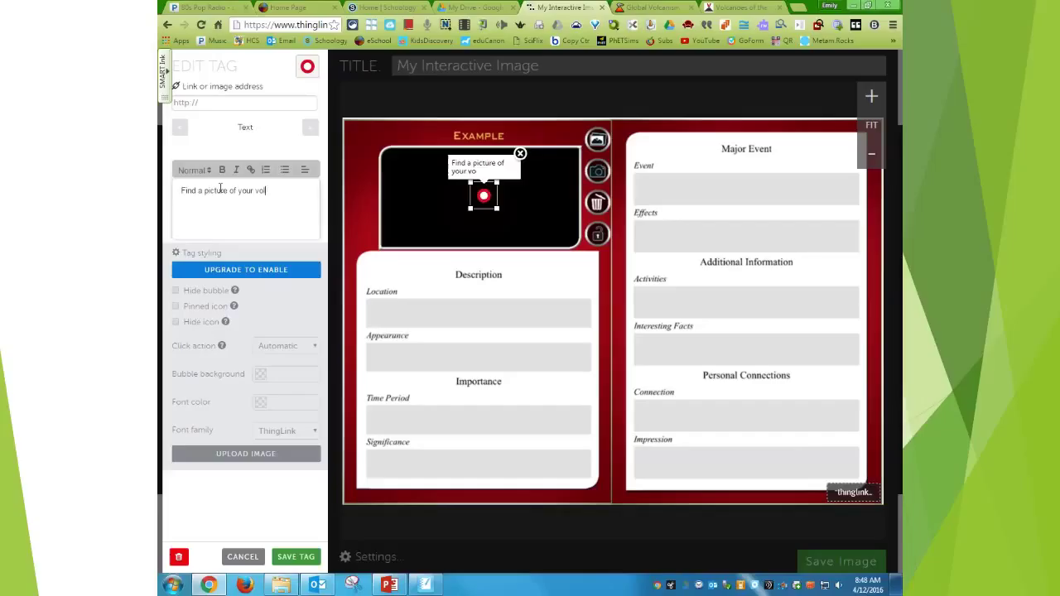
text(cano and upl9oa)
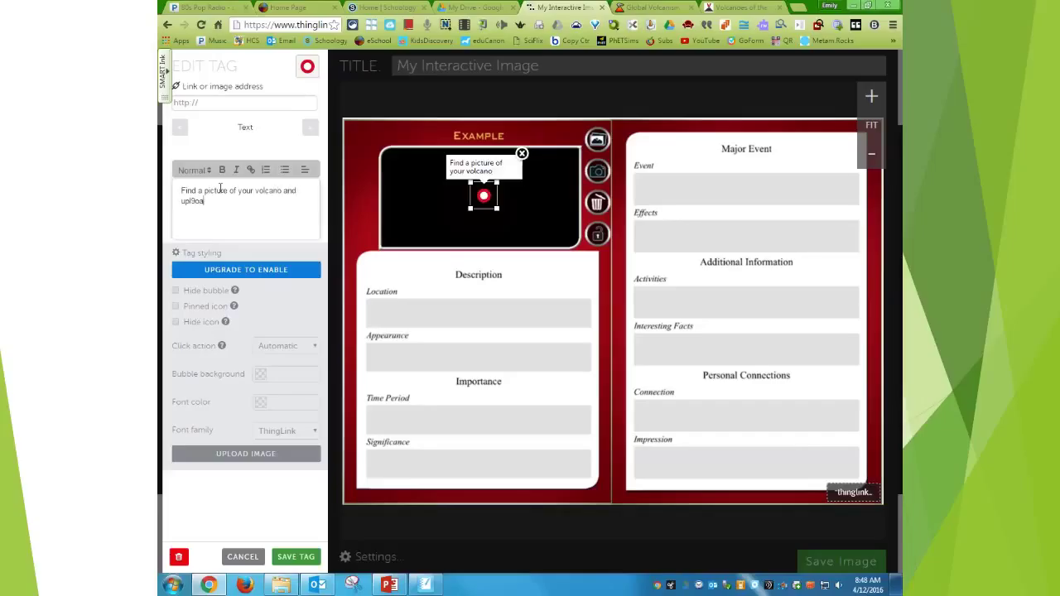
text(d)
key(BackSpace)
key(BackSpace)
key(BackSpace)
key(BackSpace)
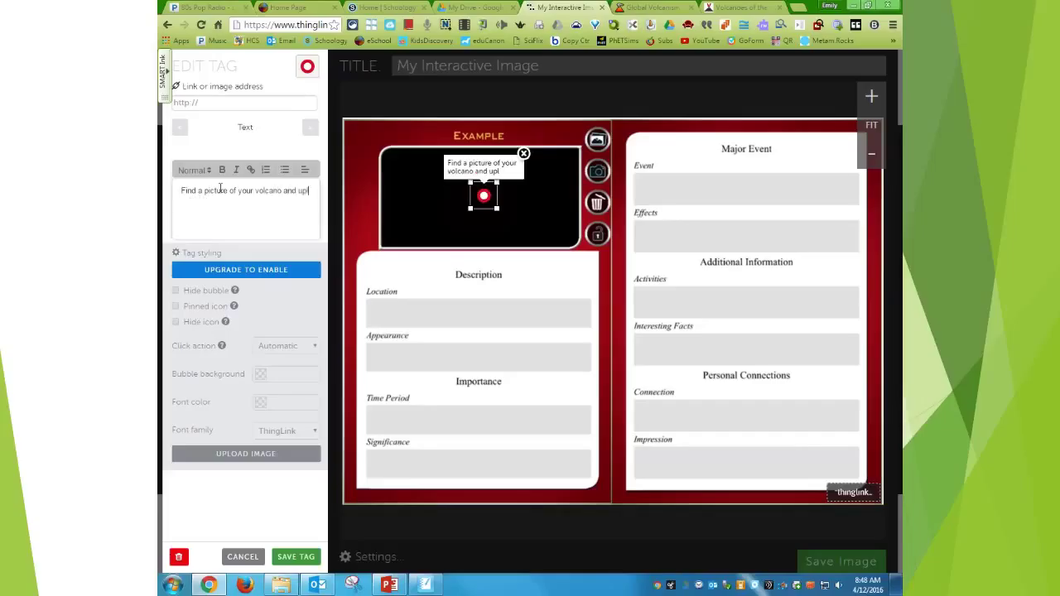
text(oad to thi)
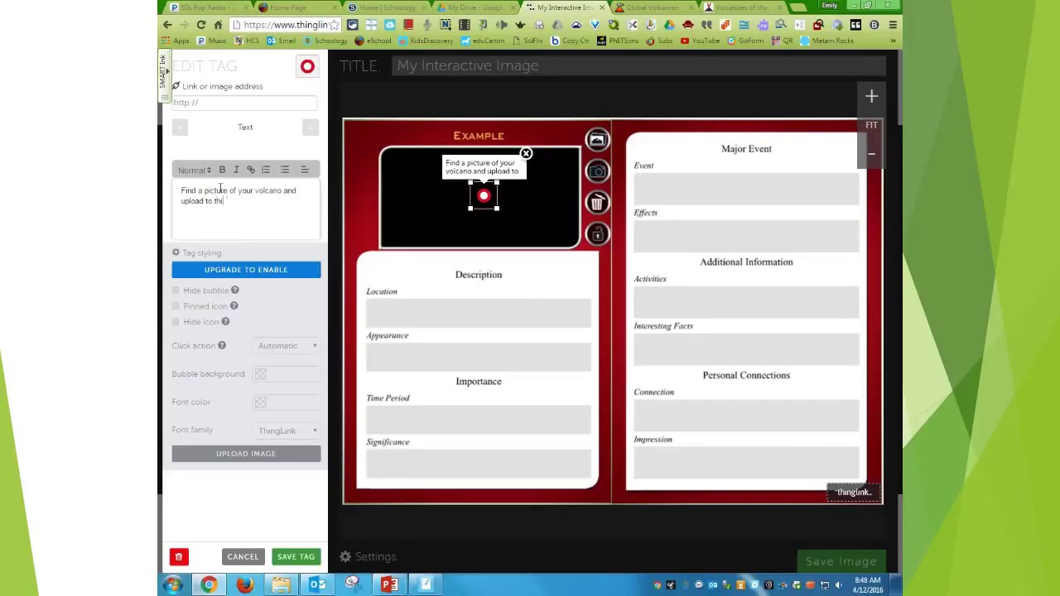
text(s spot by )
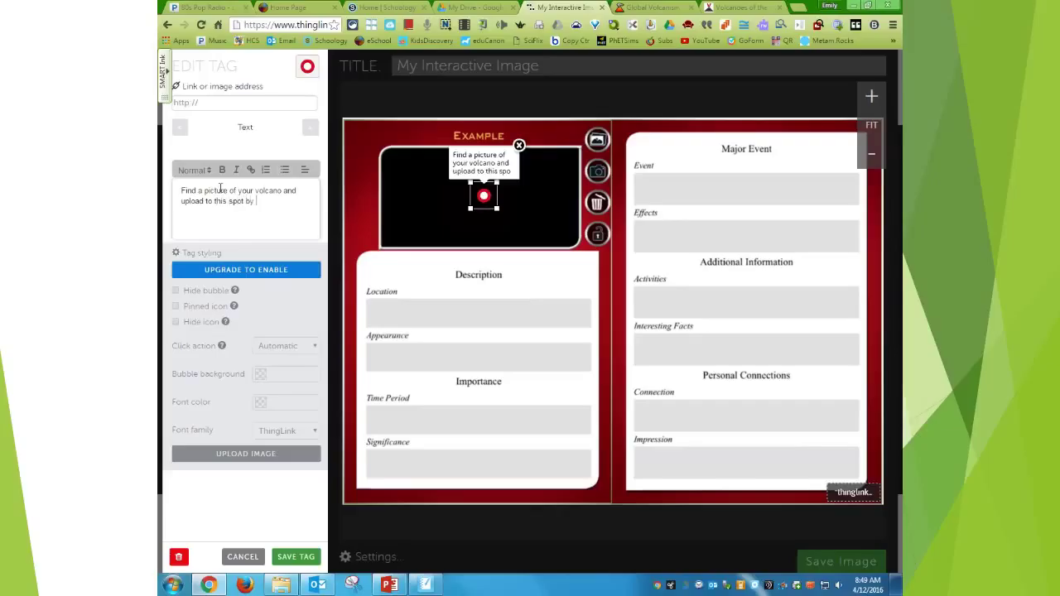
text(sl)
key(BackSpace)
key(BackSpace)
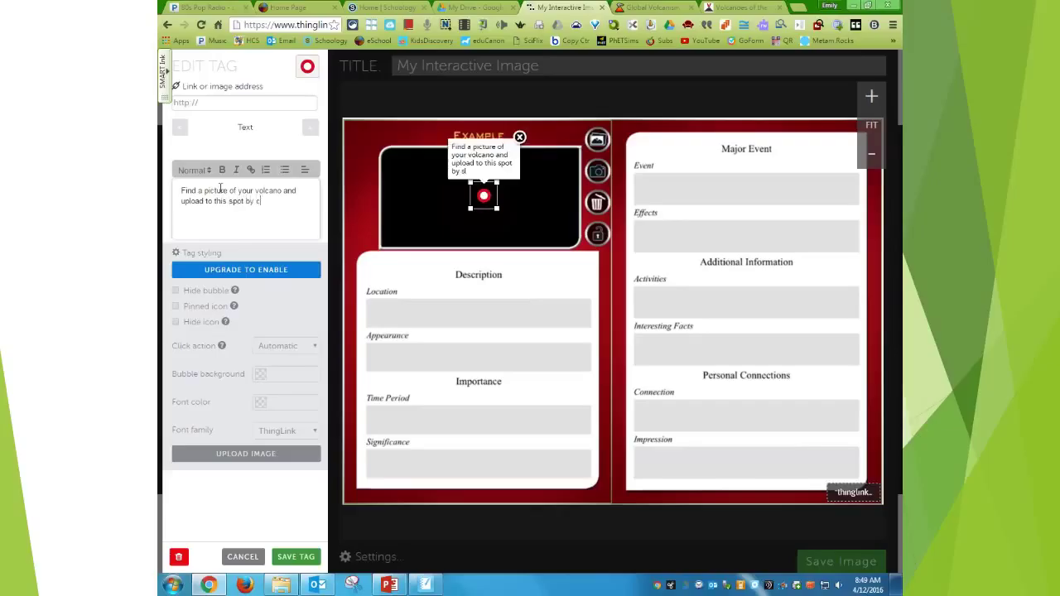
text(click on the image )
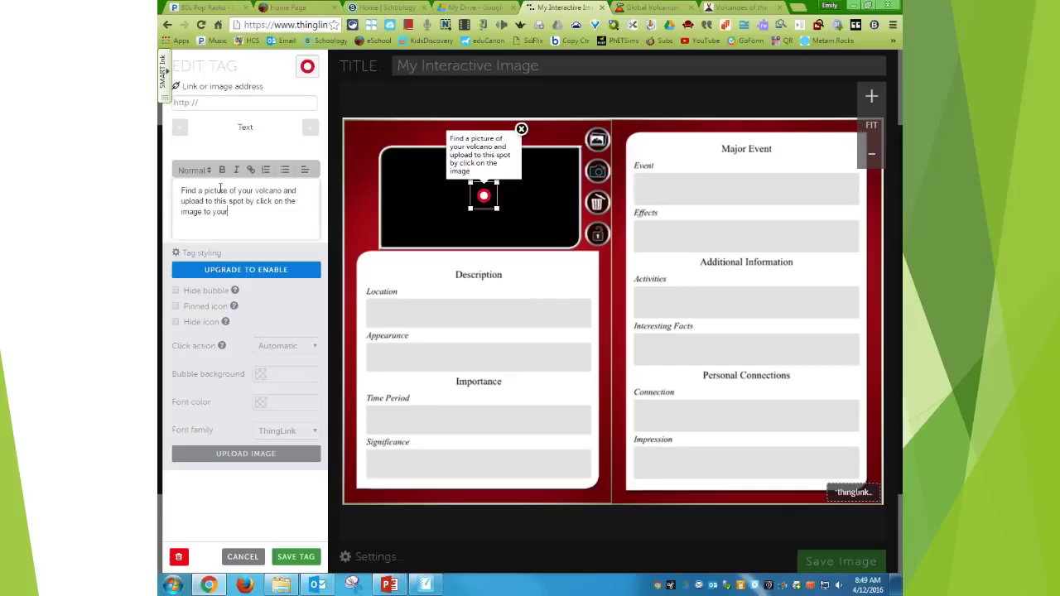
text(to your right.)
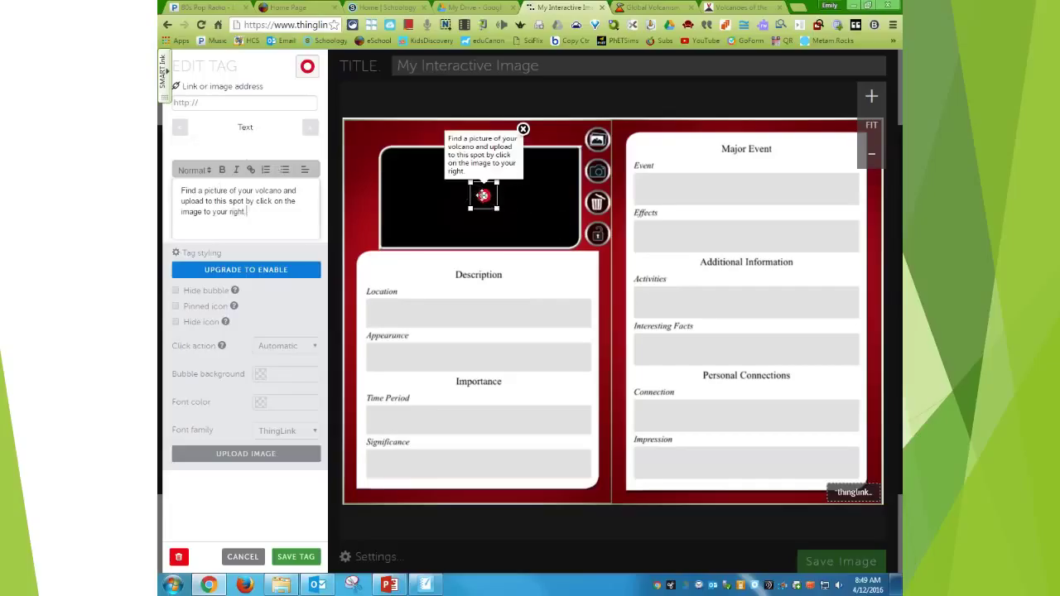
Move the instruction tag to the picture box's top-right corner and save it.
drag(483, 196, 572, 136)
click(308, 68)
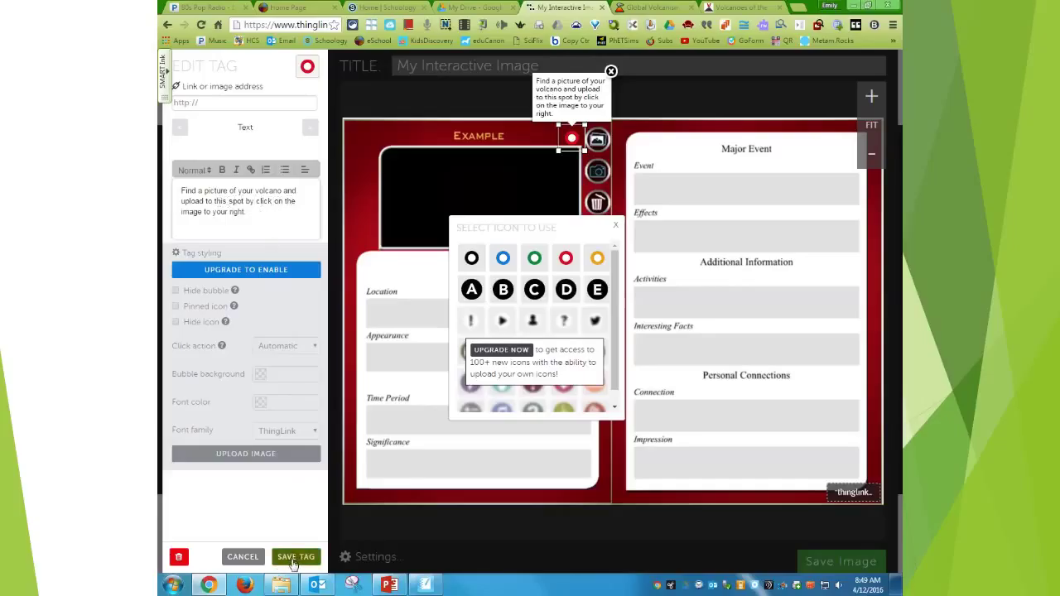
click(290, 559)
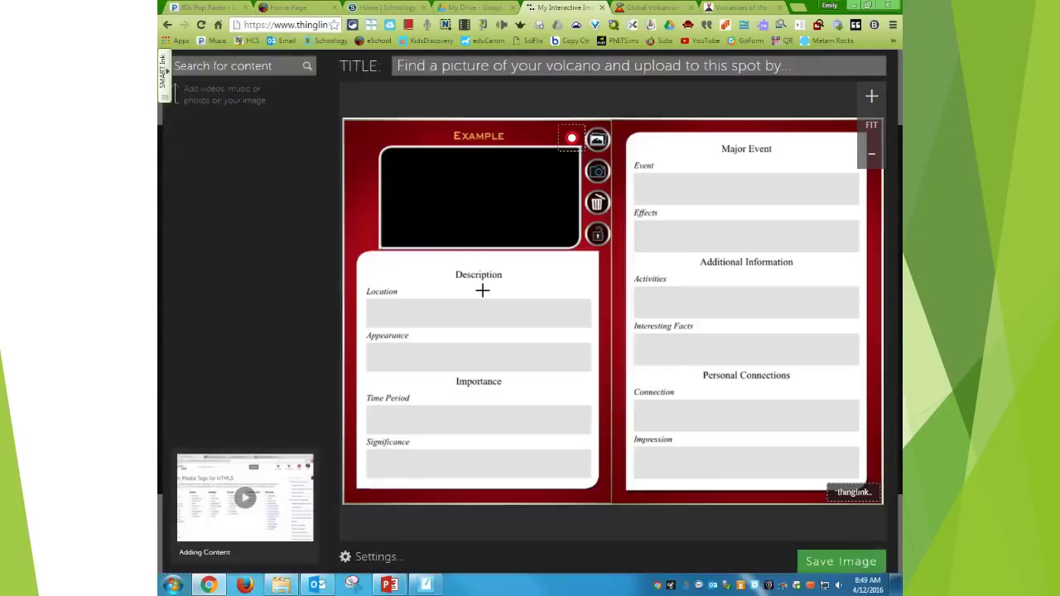
click(570, 136)
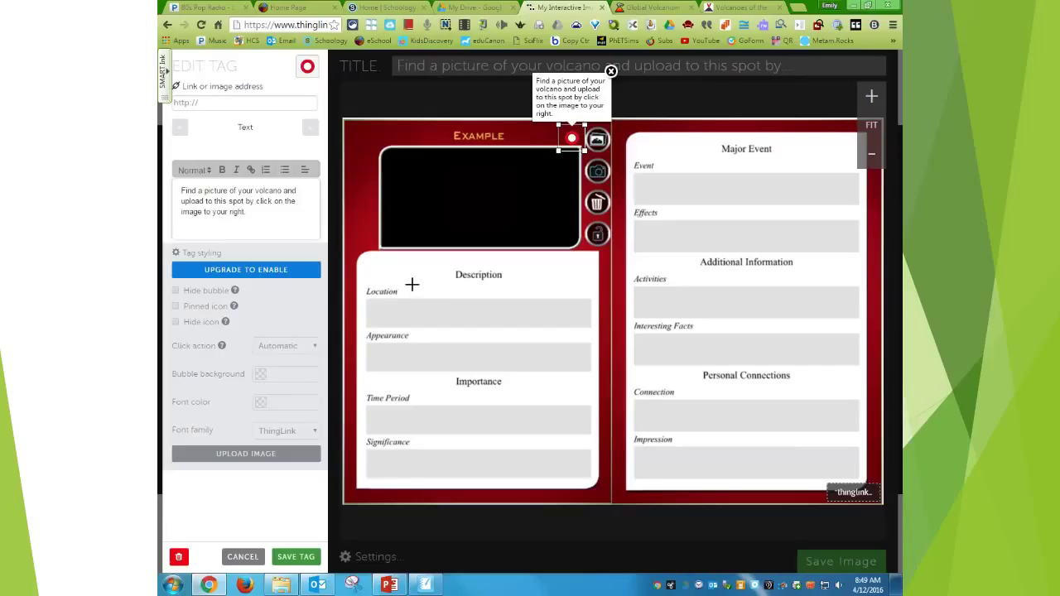
click(296, 556)
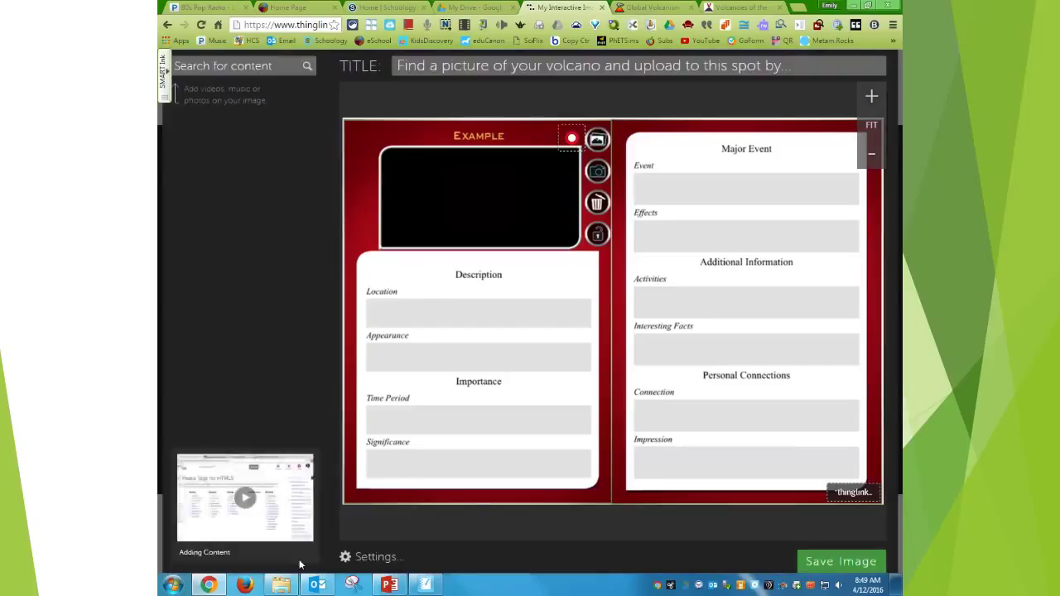
click(415, 292)
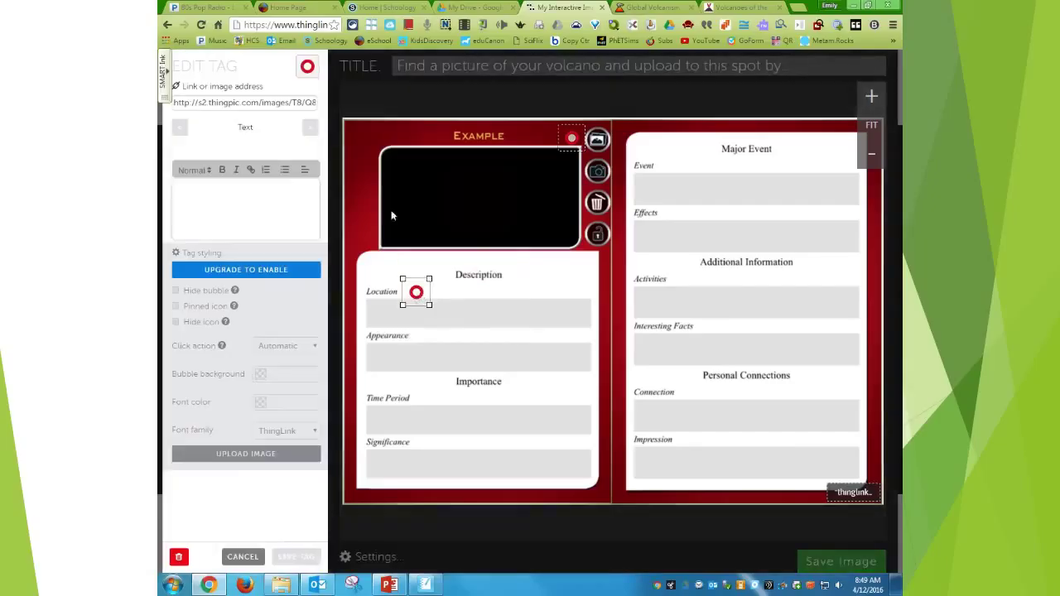
drag(210, 100, 415, 101)
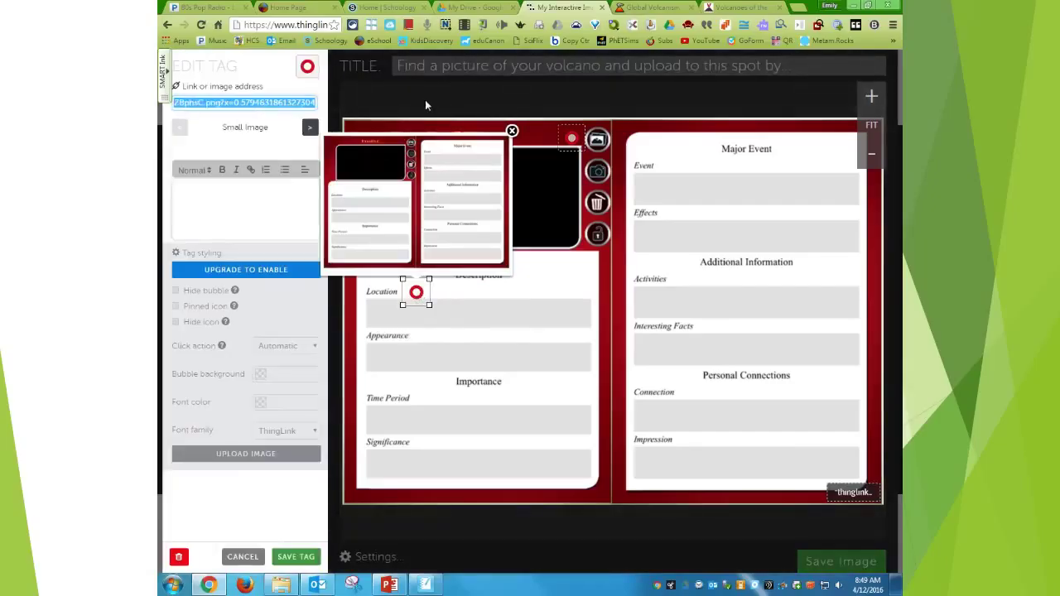
key(BackSpace)
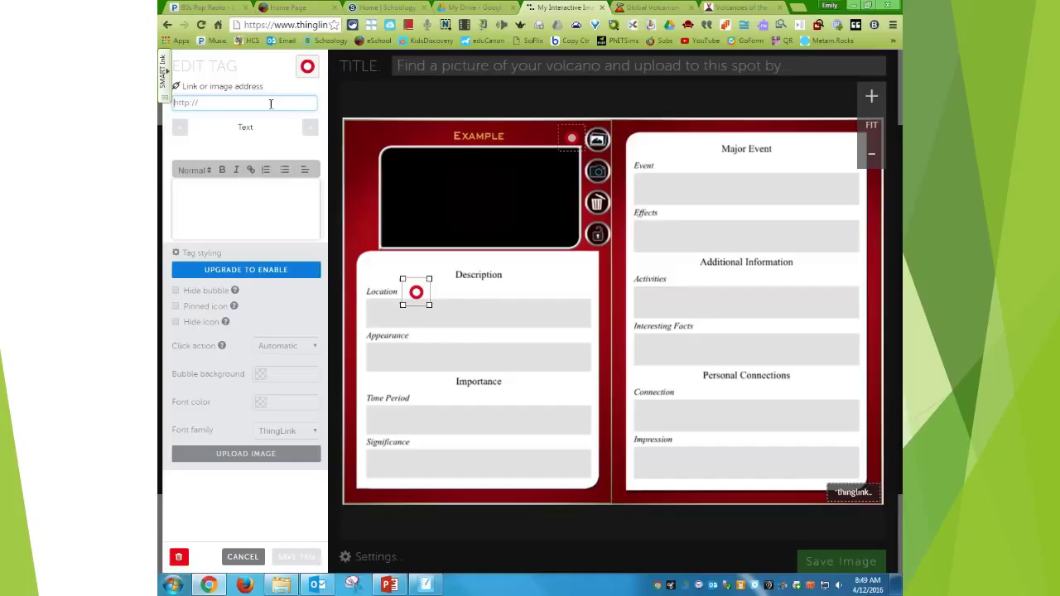
Make the Location tag an orange circle reading 'Go to Smithsonian Website to find the location of your'.
click(307, 65)
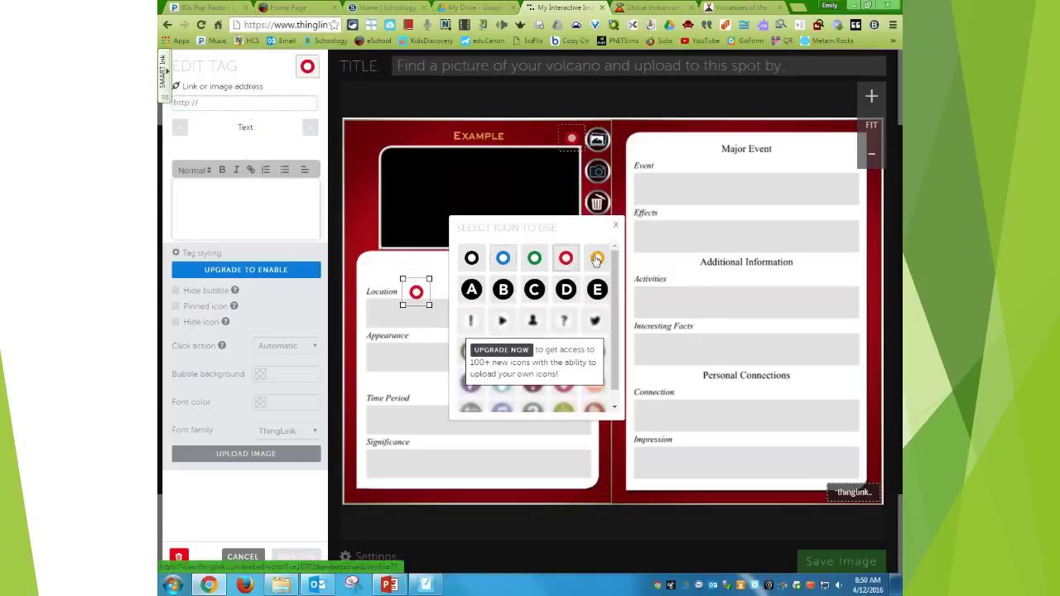
click(596, 260)
click(414, 293)
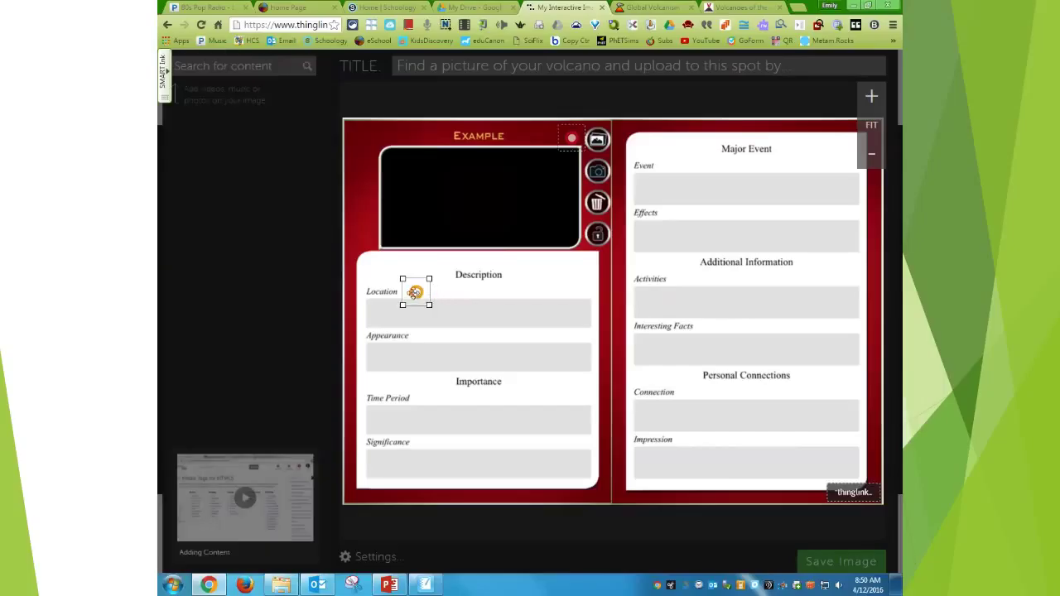
drag(414, 292, 409, 288)
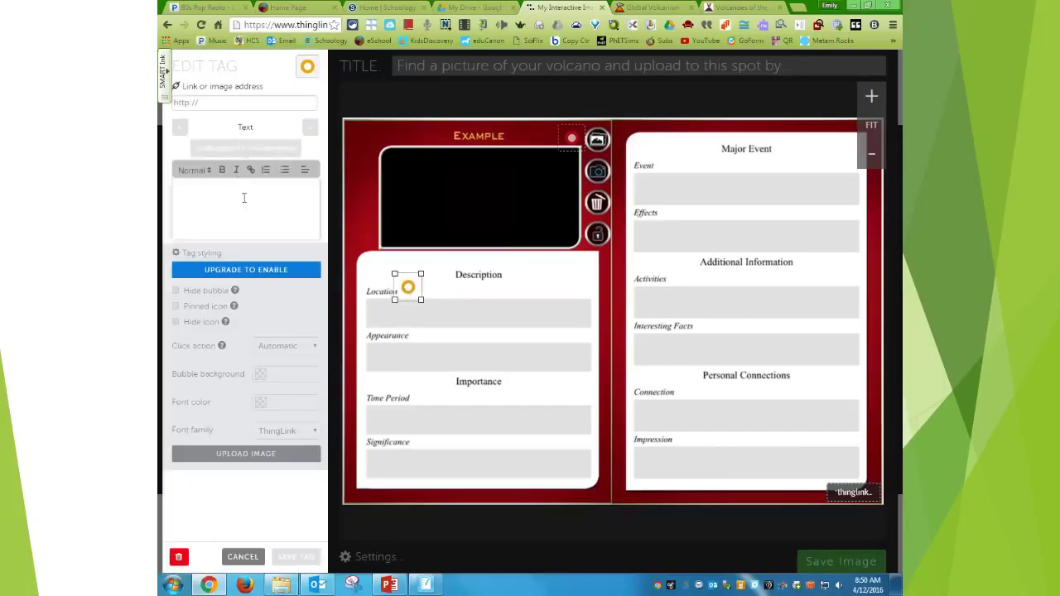
click(236, 196)
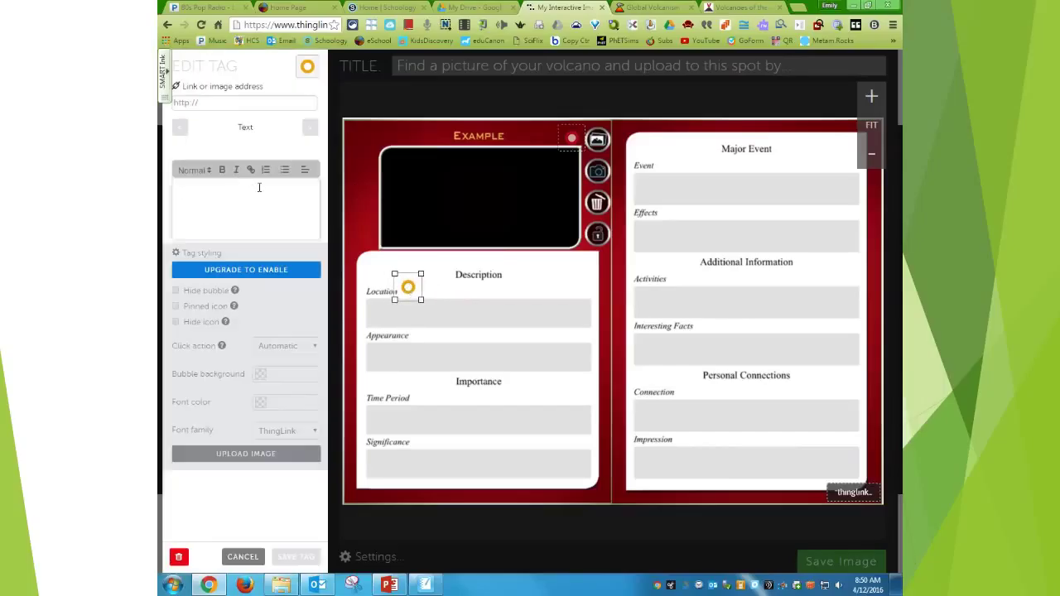
text(Go to )
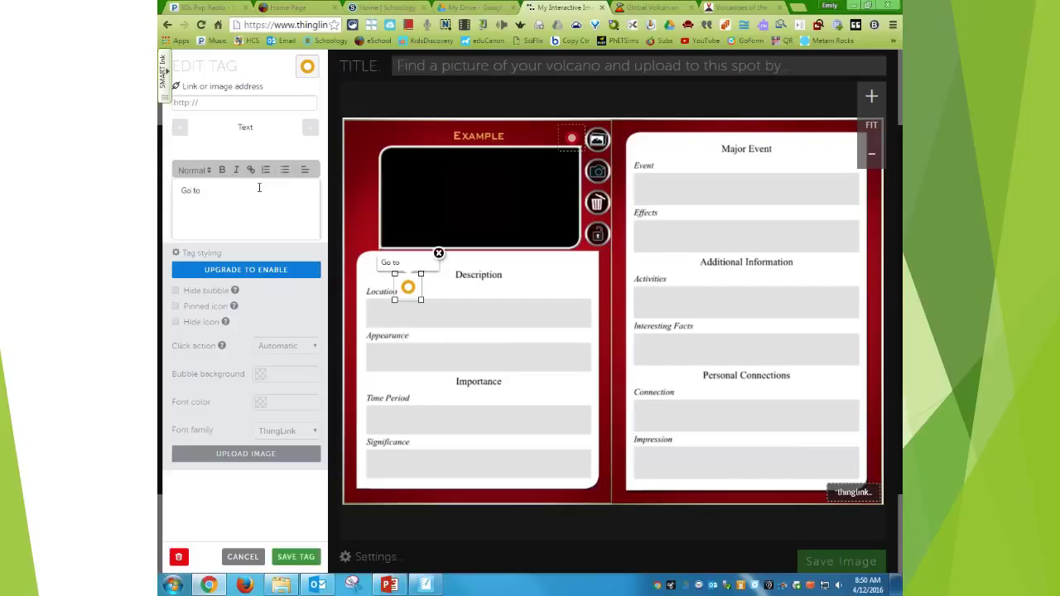
text(Smithsonian)
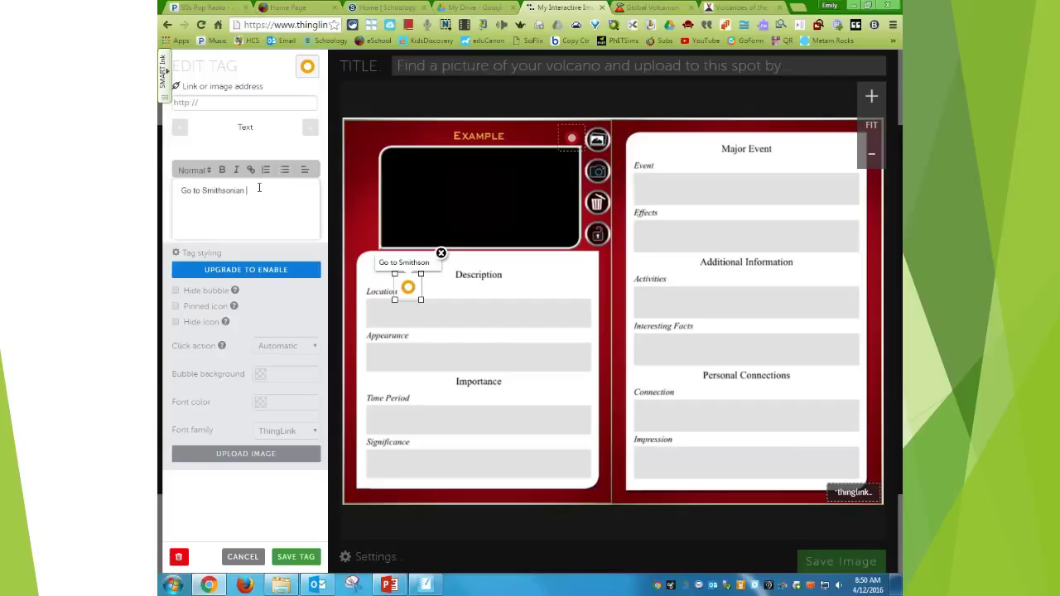
text( Website)
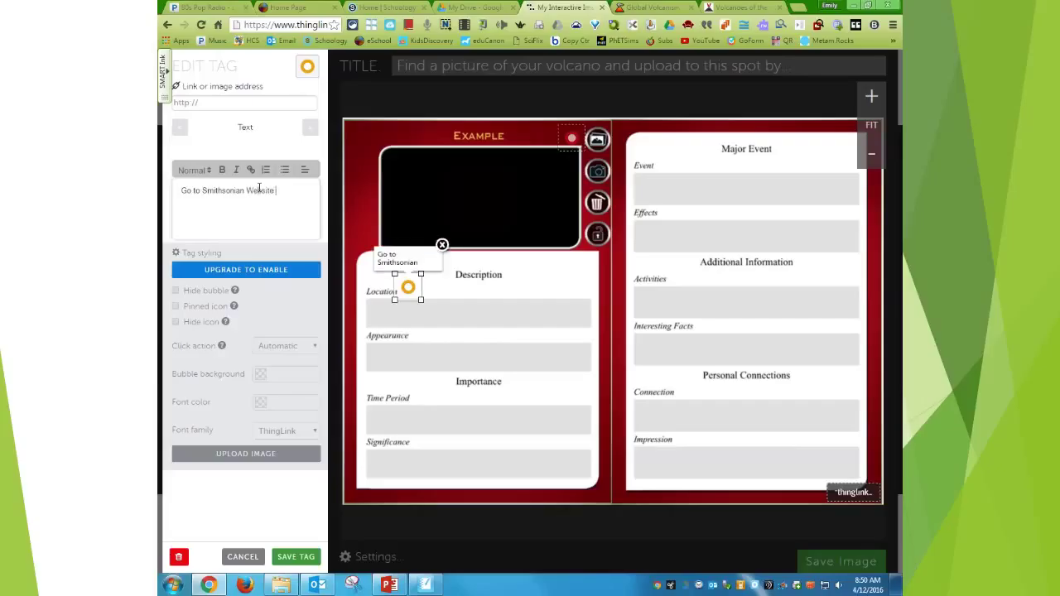
text( to find the)
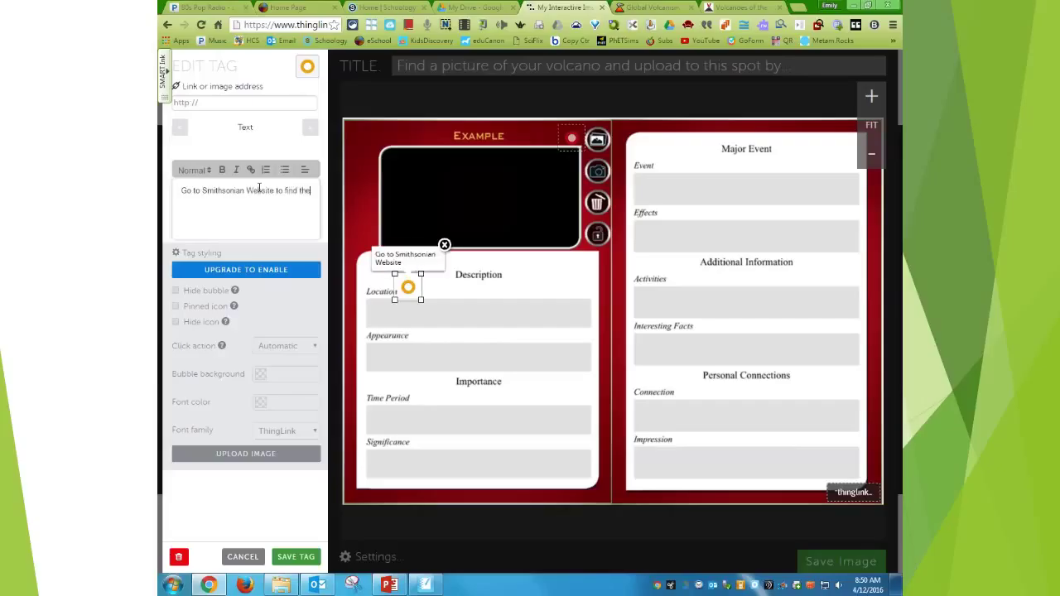
text( location)
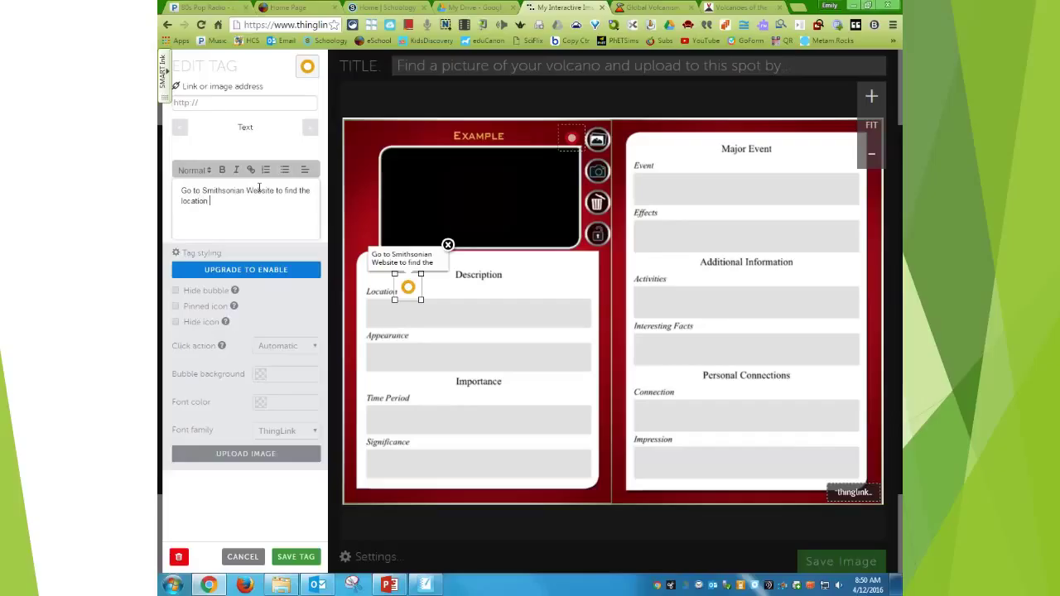
text( of your volcano.)
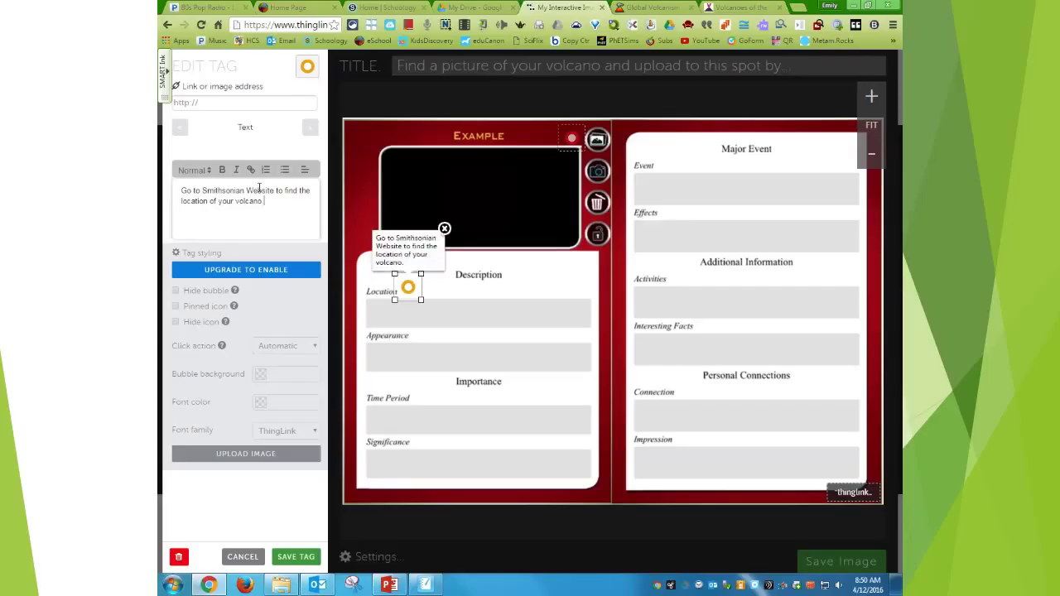
Paste the Smithsonian volcano.si.edu/search_volcano.cfm address as the Location tag's link and save it.
click(657, 8)
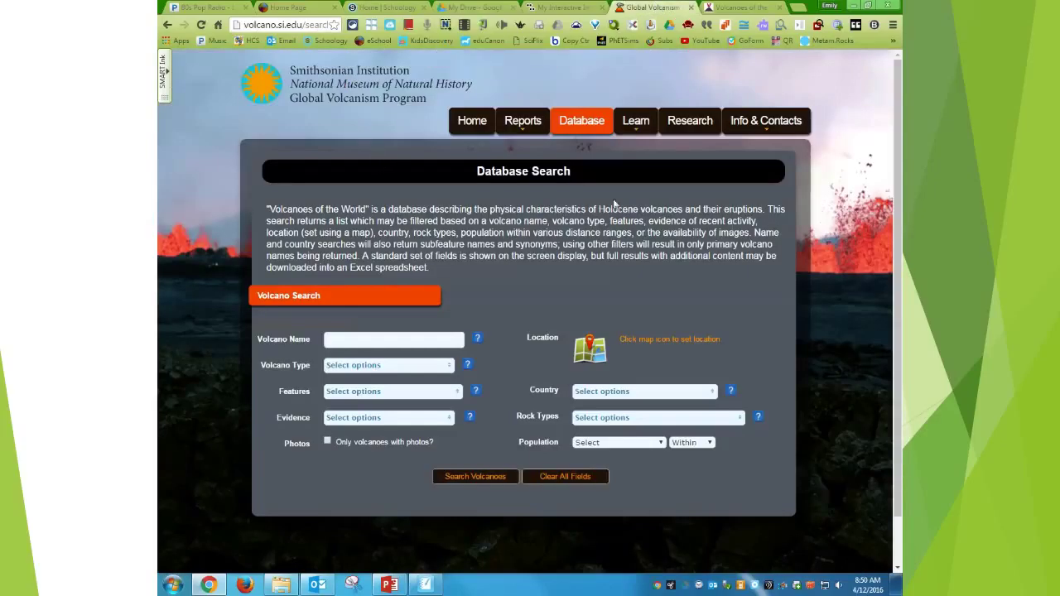
right_click(267, 26)
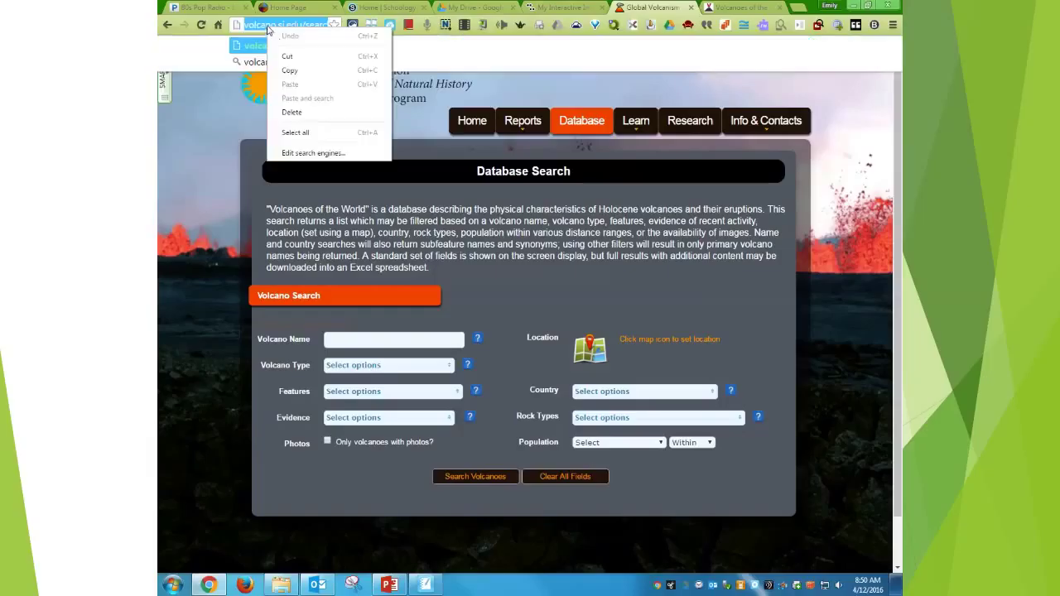
click(293, 73)
click(556, 8)
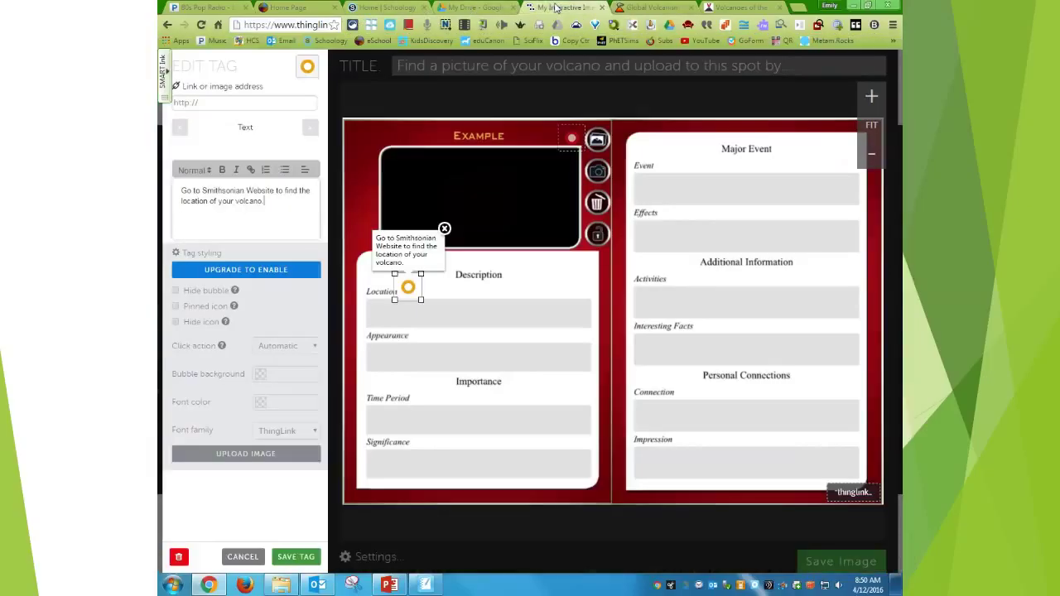
click(230, 100)
key(ctrl+v)
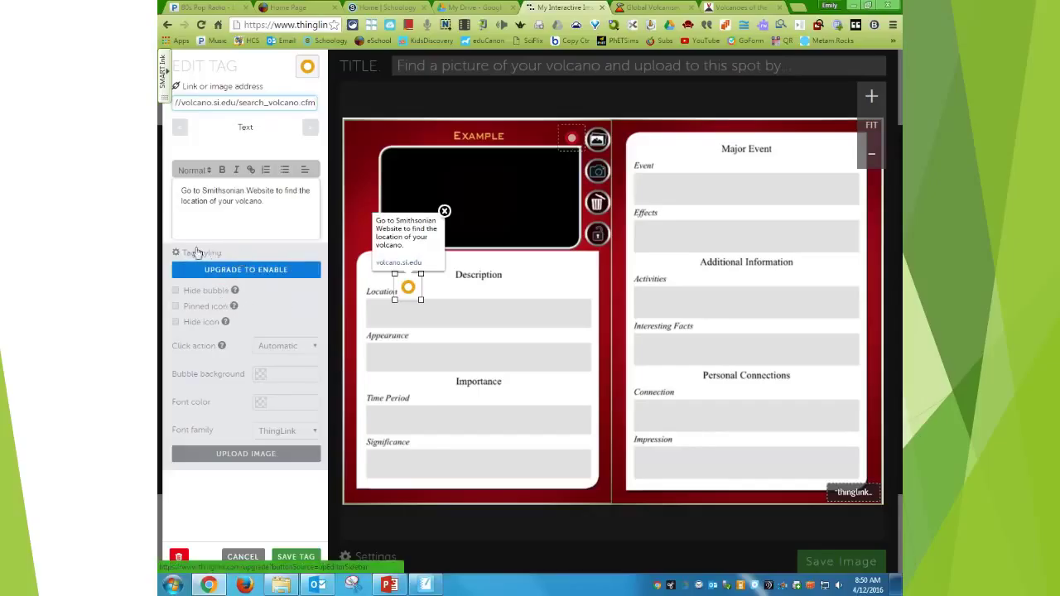
click(309, 559)
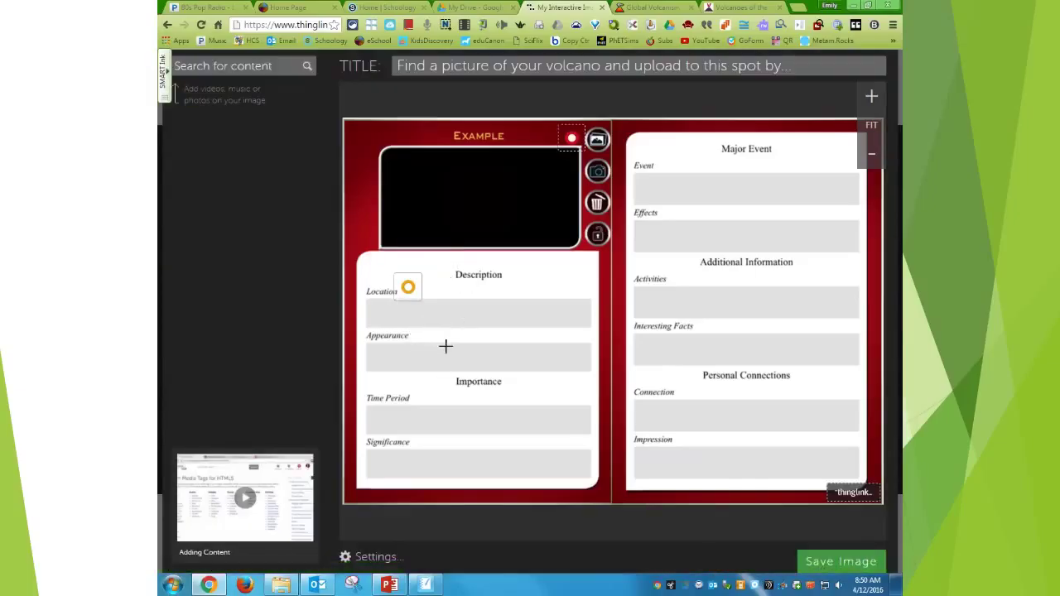
Add a tag beside Significance, clear its default image link and make it a green circle.
click(426, 442)
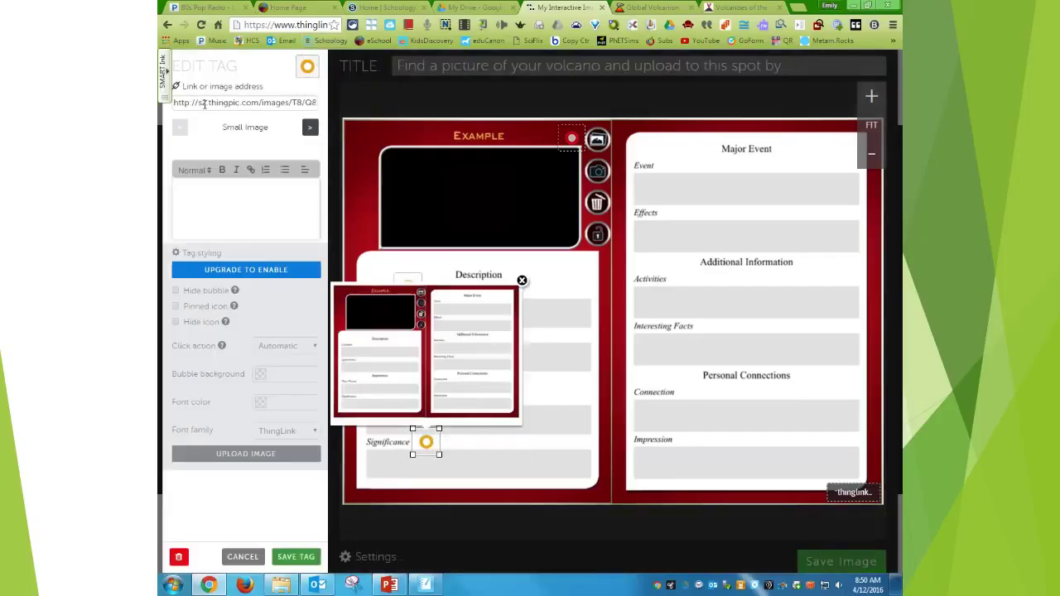
drag(175, 102, 401, 103)
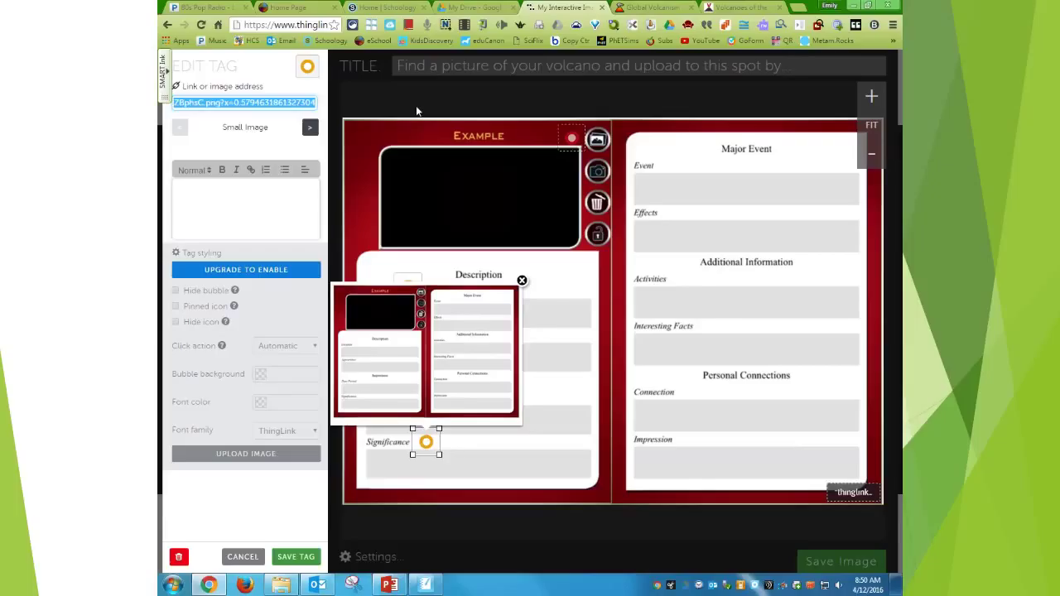
key(BackSpace)
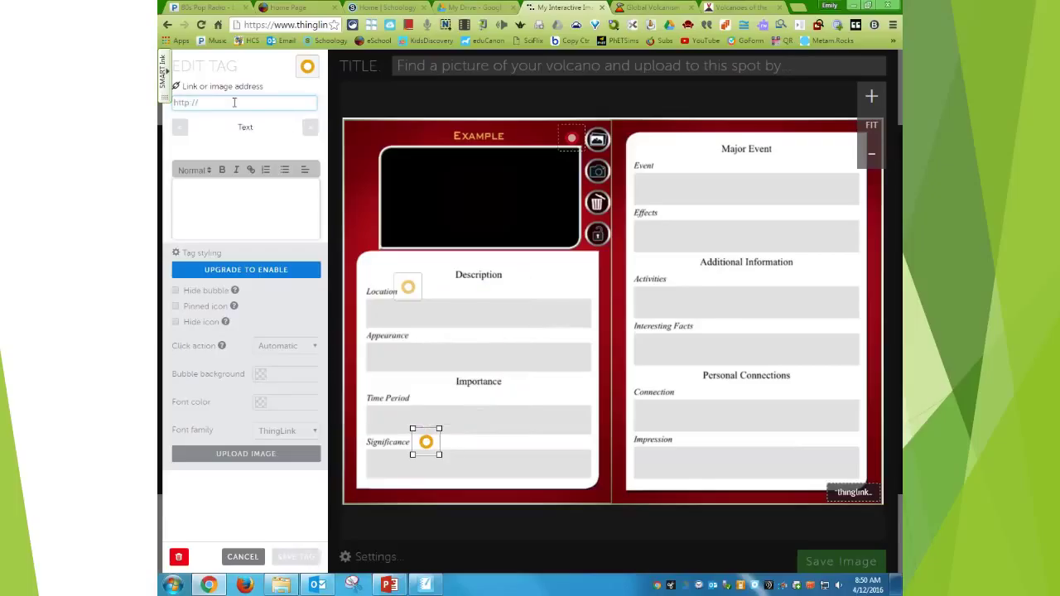
click(306, 69)
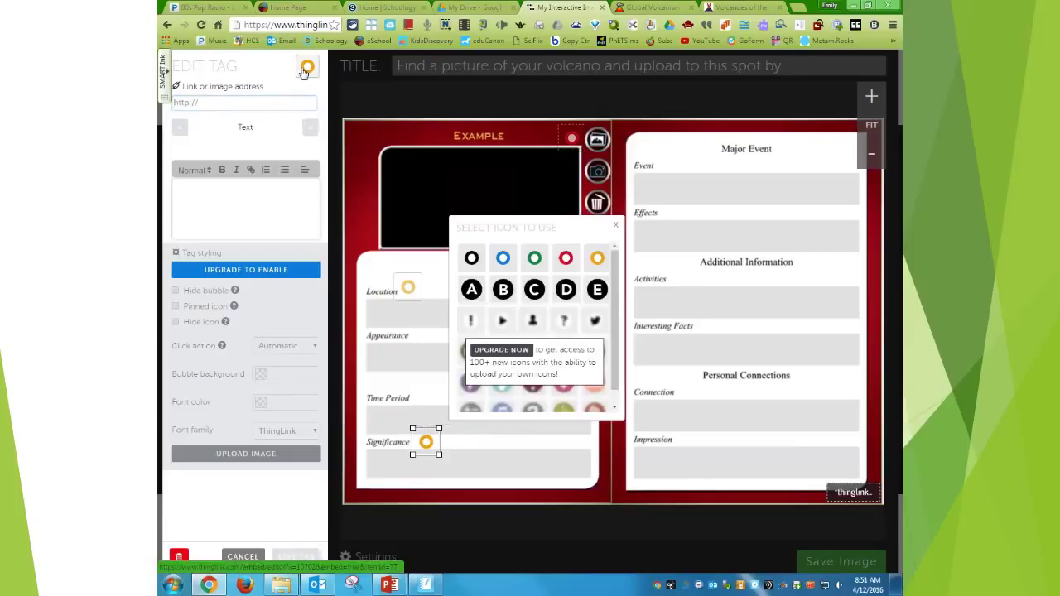
click(535, 259)
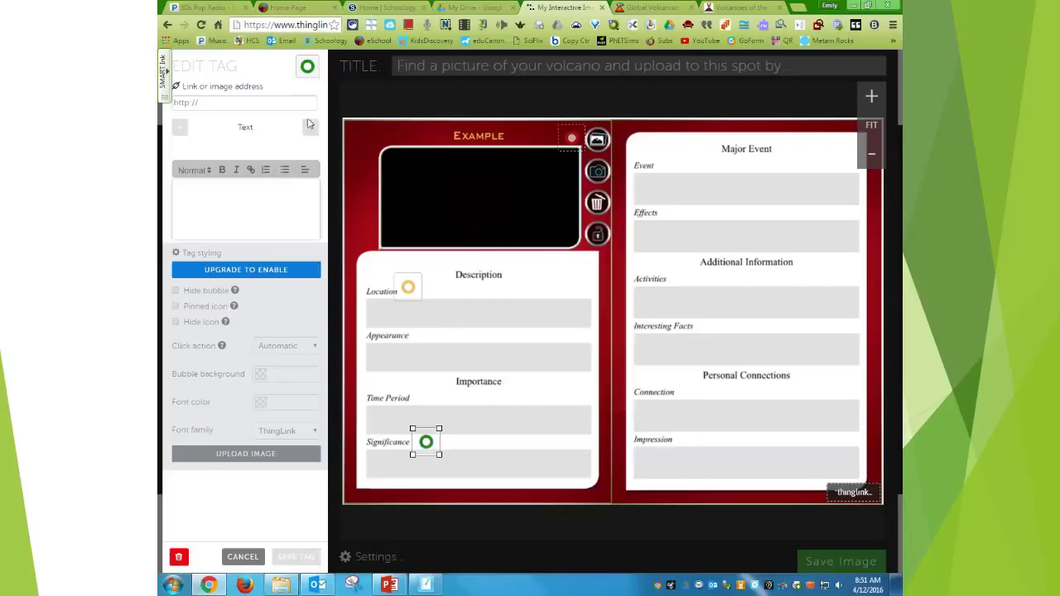
Write the tag text: "Google the name of your volcano. Then search for the website 'Volcano Discovery'.".
click(250, 202)
key(BackSpace)
key(BackSpace)
text(Google the name of your volcano)
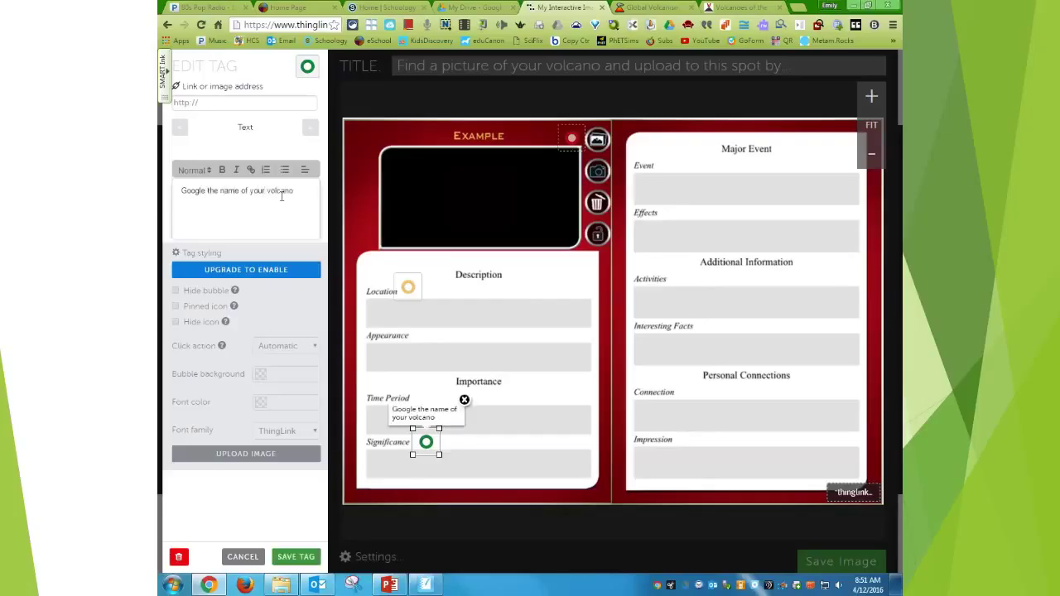
text(. Then searc)
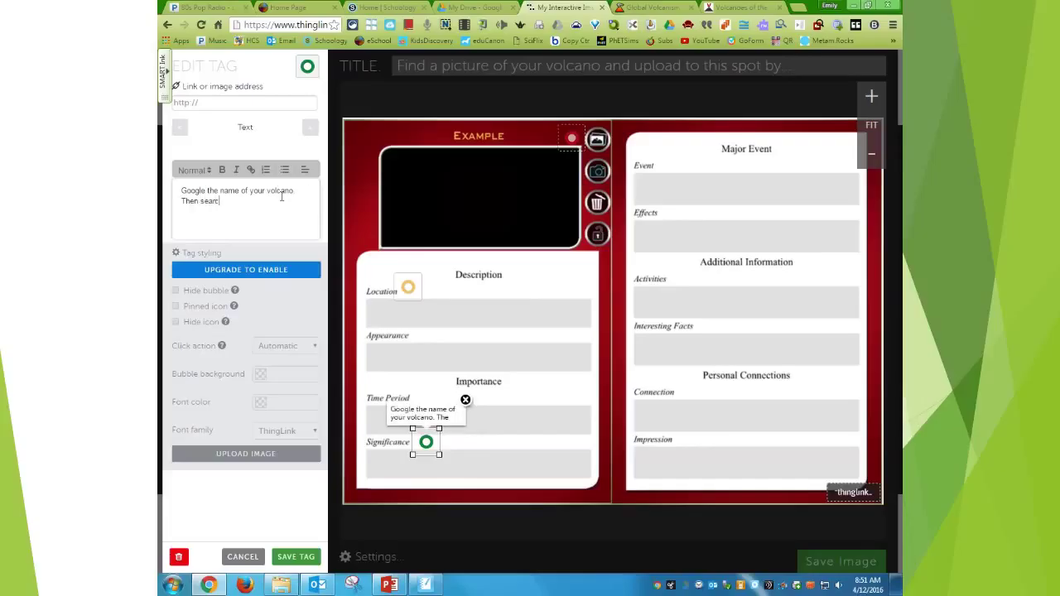
text(h for the website)
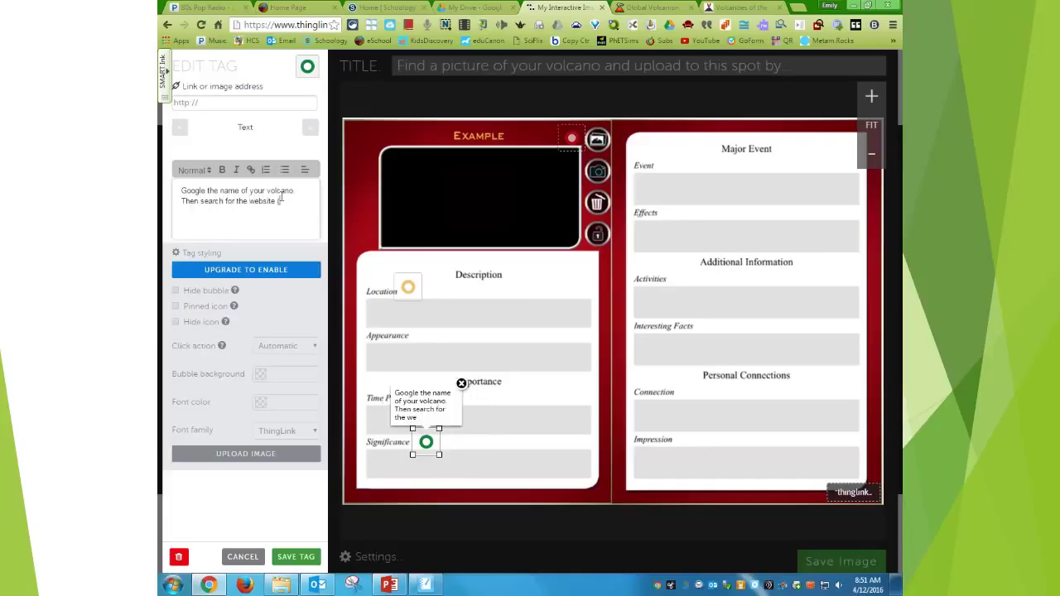
text( ")
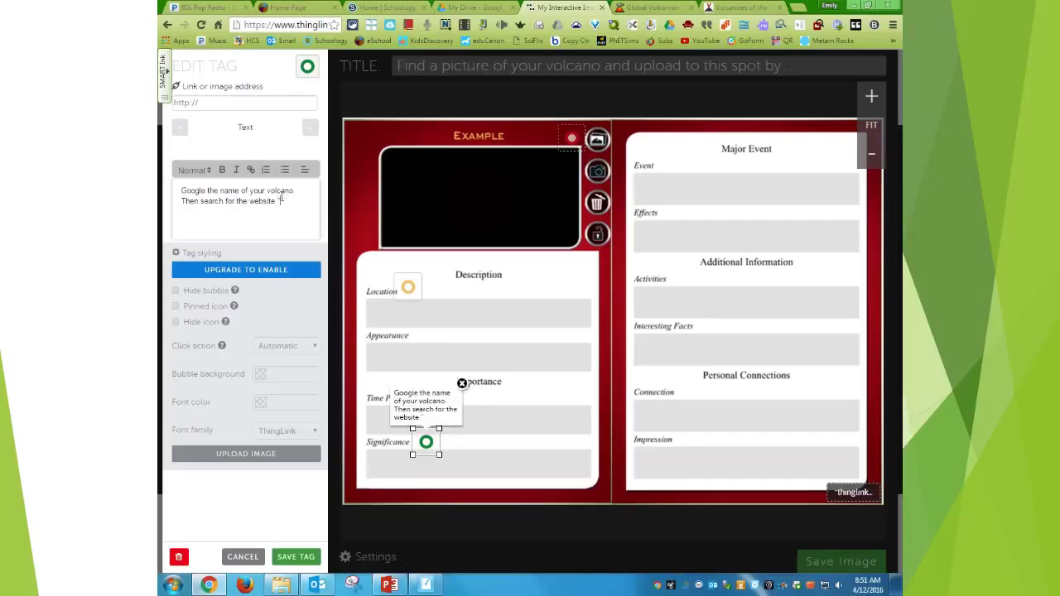
text(Volcano Distr)
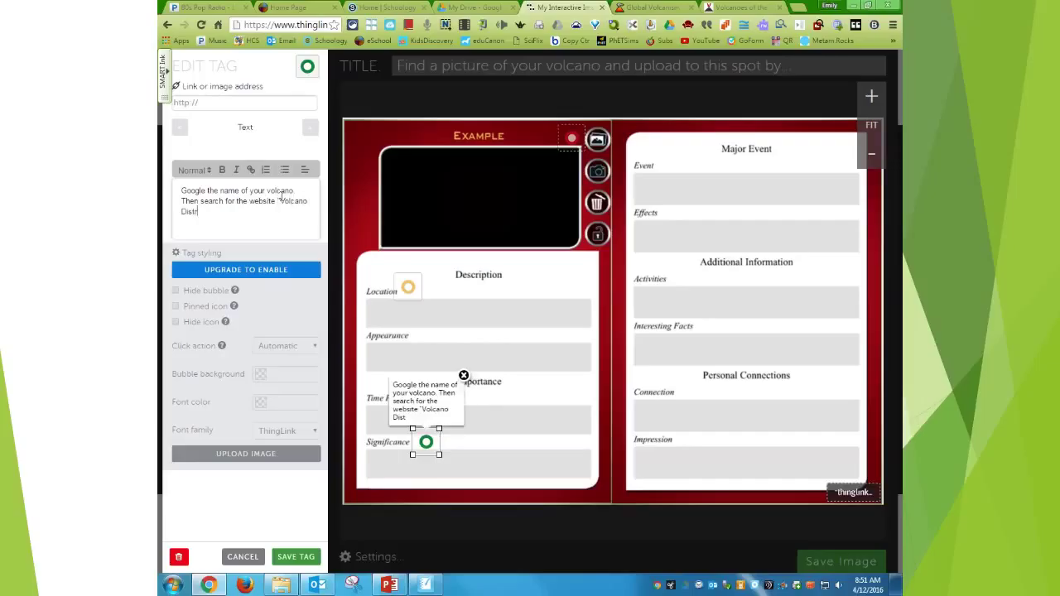
text(ery)
key(BackSpace)
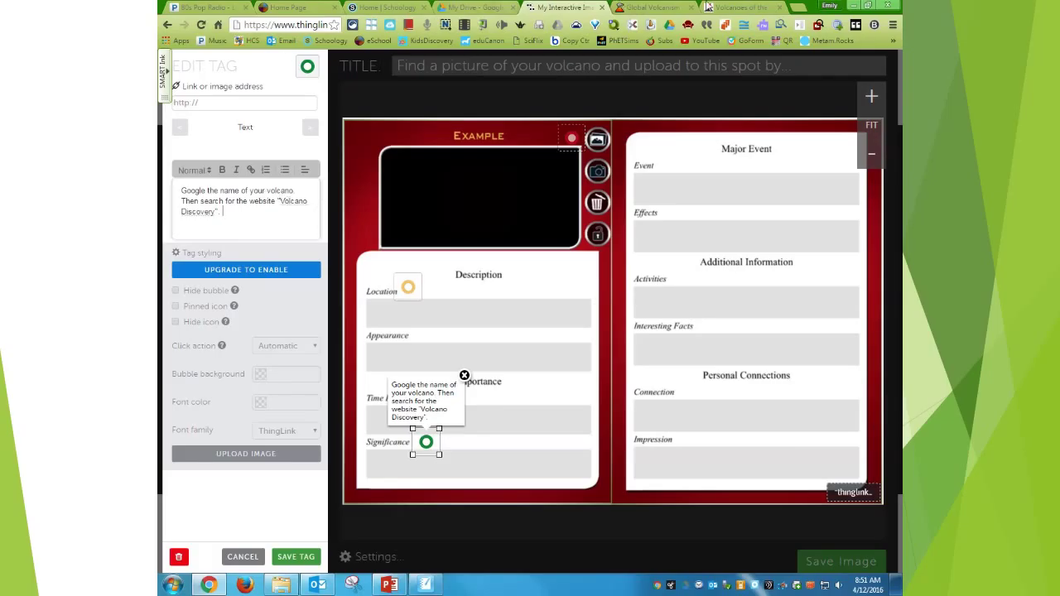
Copy the Volcano Discovery website address from the browser's address bar.
click(712, 8)
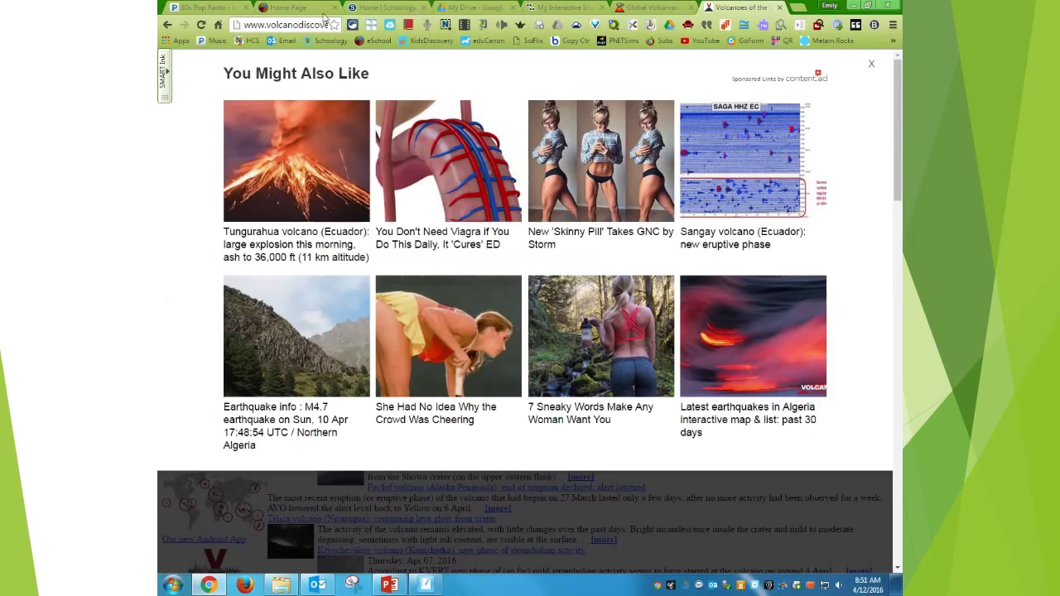
click(871, 68)
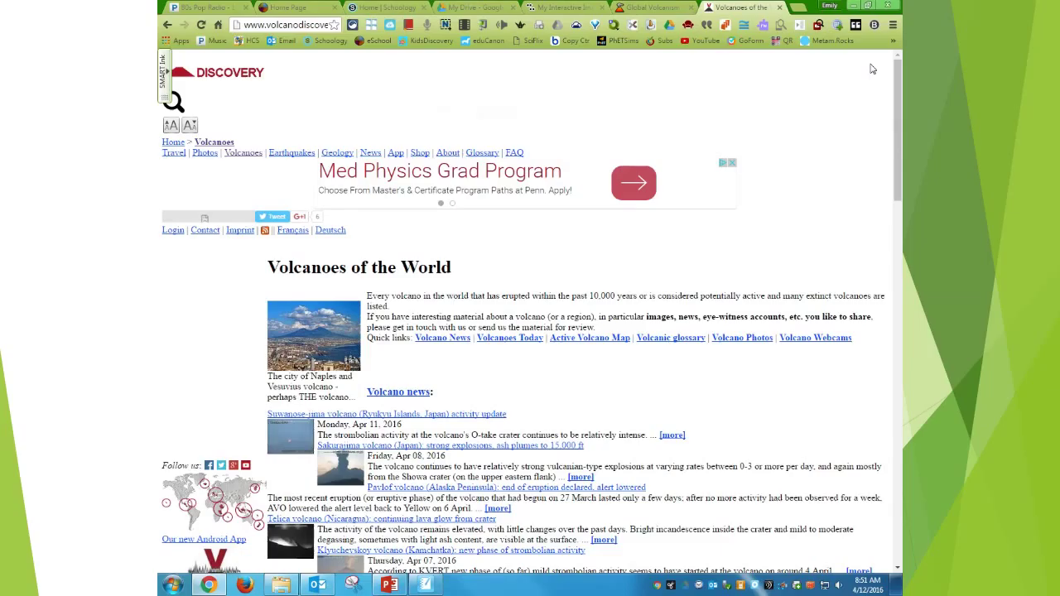
right_click(270, 24)
click(292, 64)
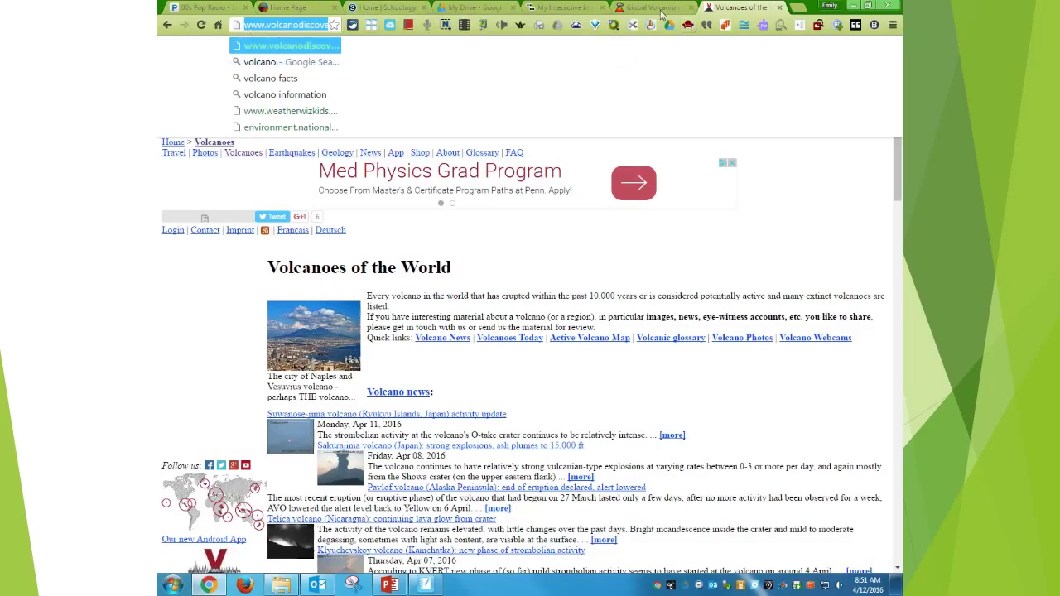
Paste the address as the Significance tag's link, save the tag, and save the card.
click(563, 8)
click(233, 103)
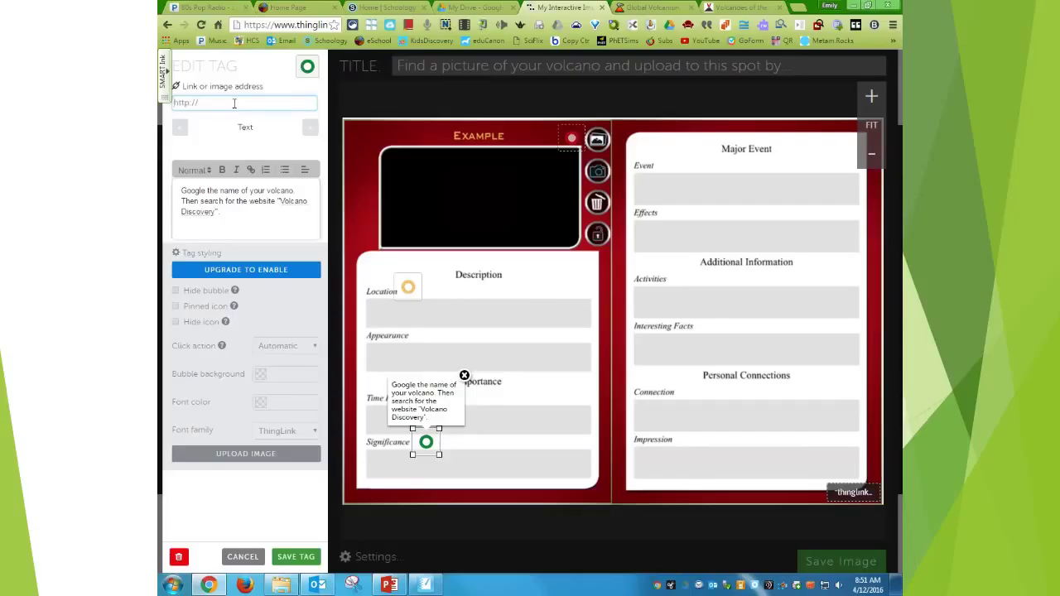
key(ctrl+v)
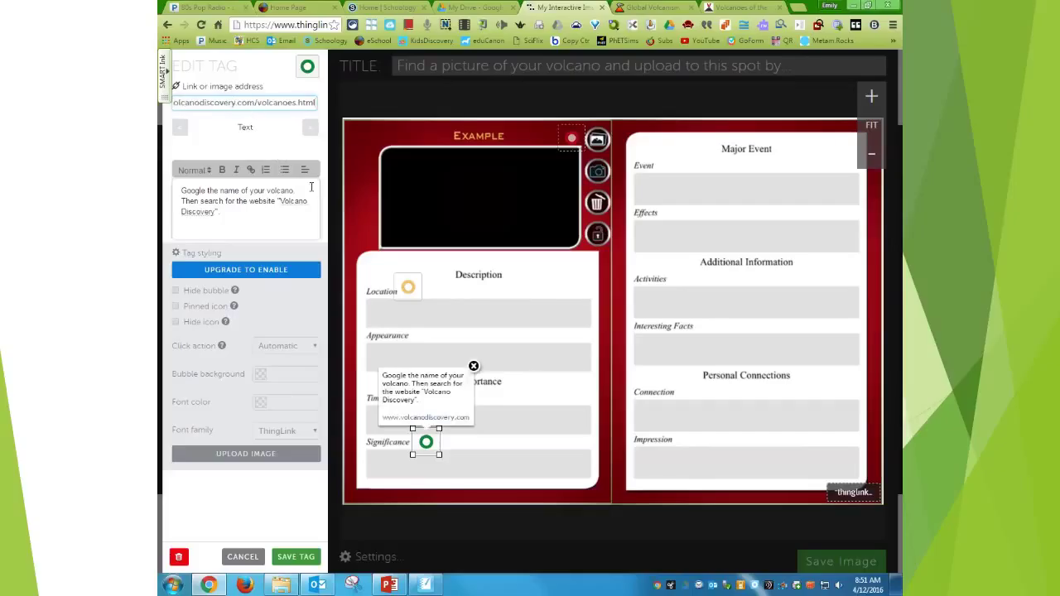
click(295, 556)
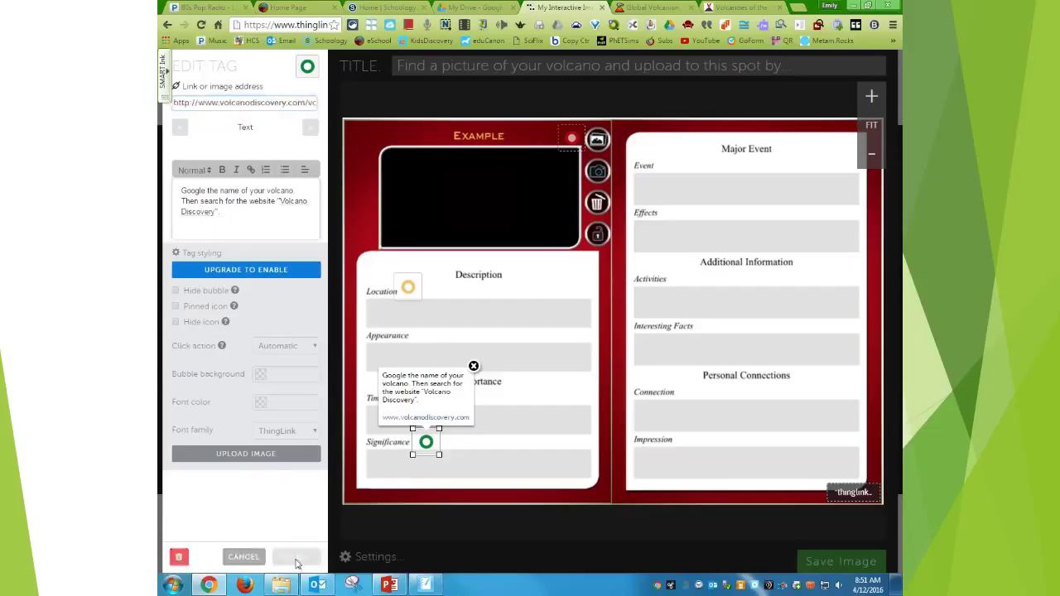
click(426, 441)
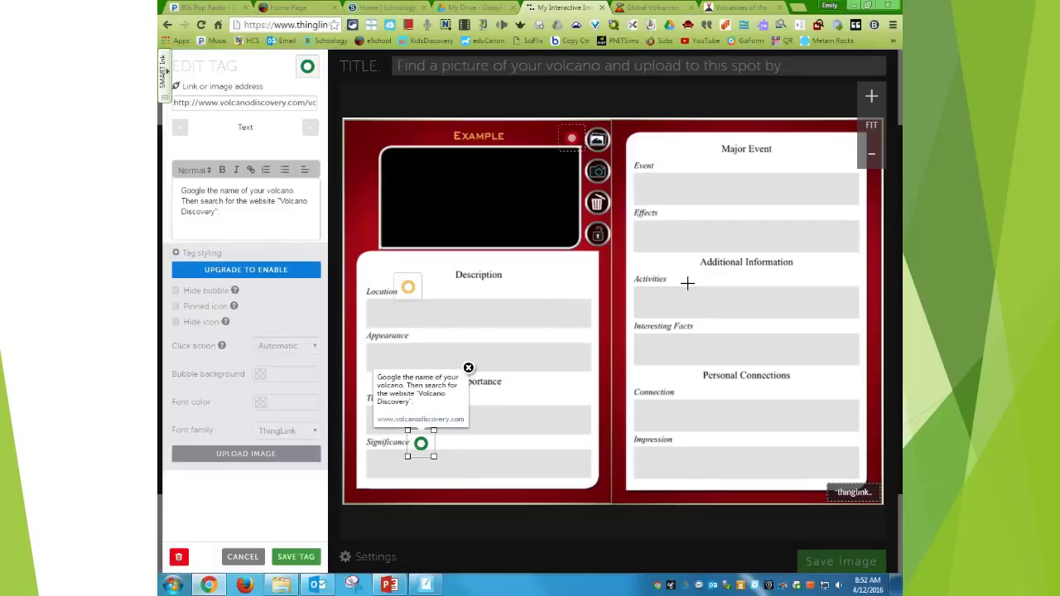
click(295, 557)
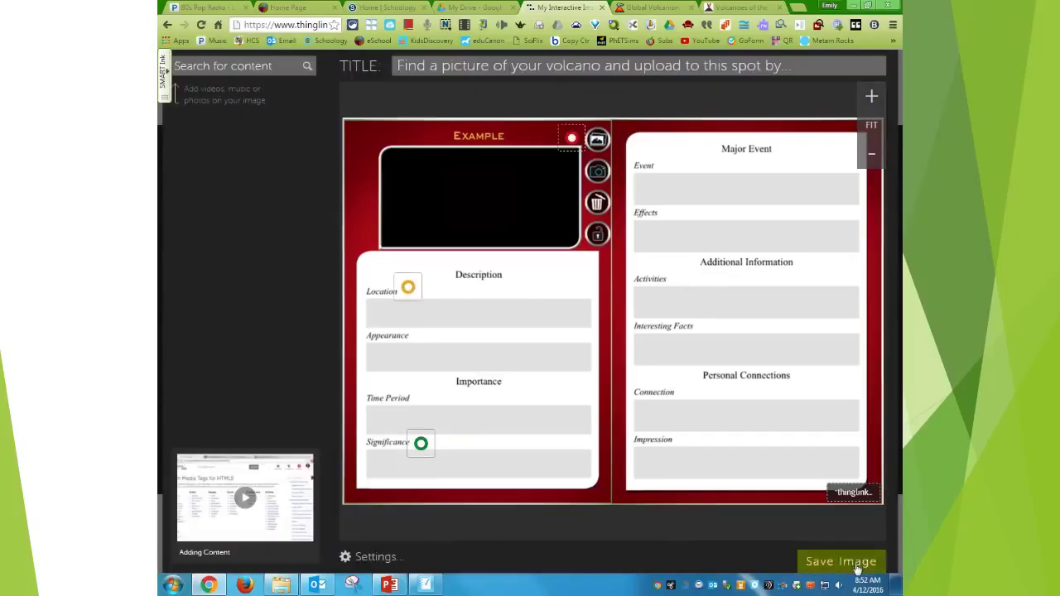
click(858, 566)
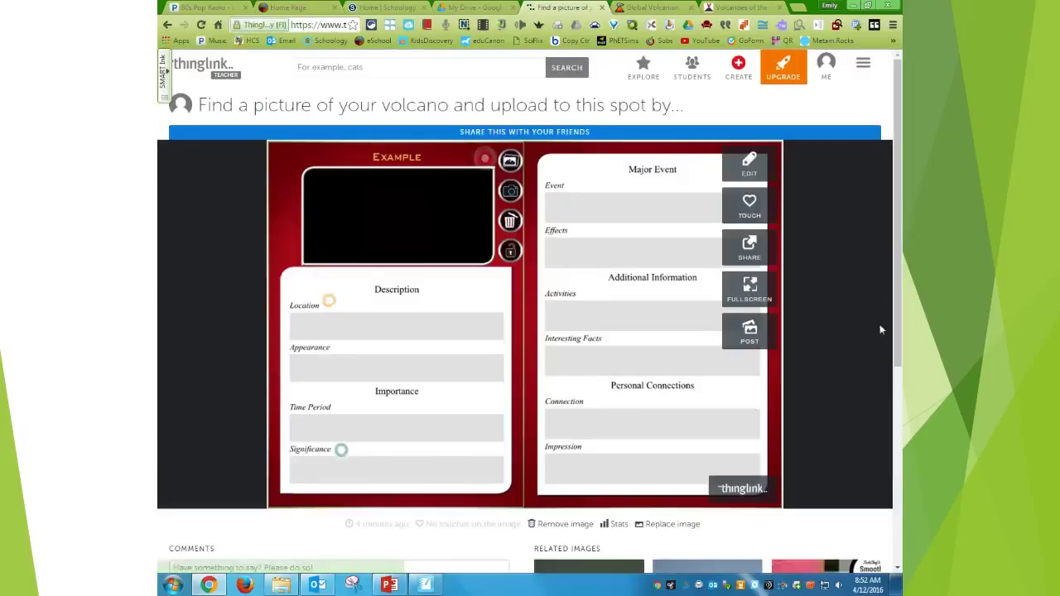
Open the card's Share panel and copy its thinglink.com/scene share link.
mouse_move(485, 160)
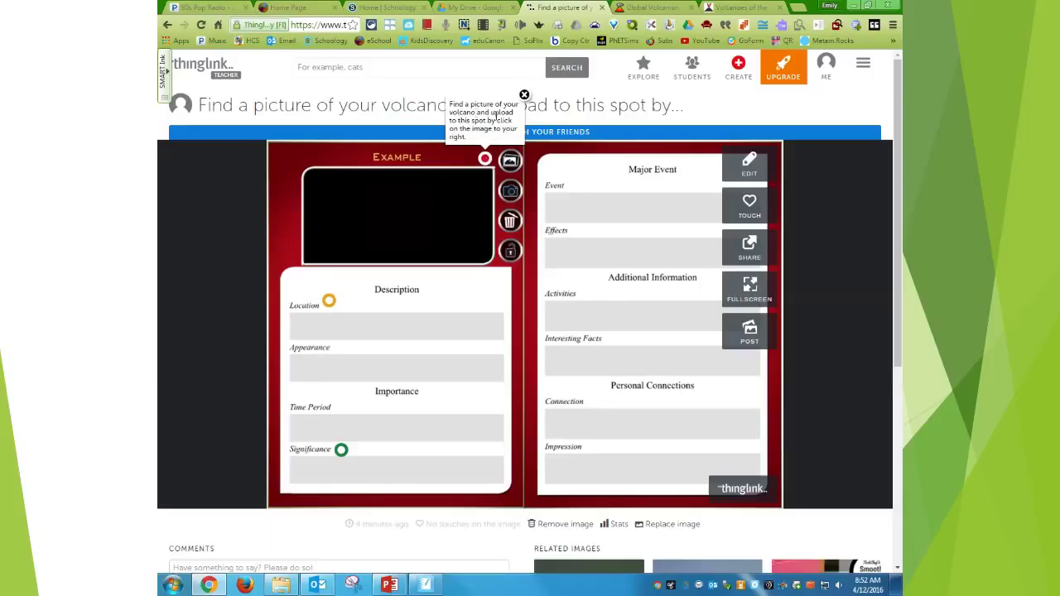
mouse_move(329, 307)
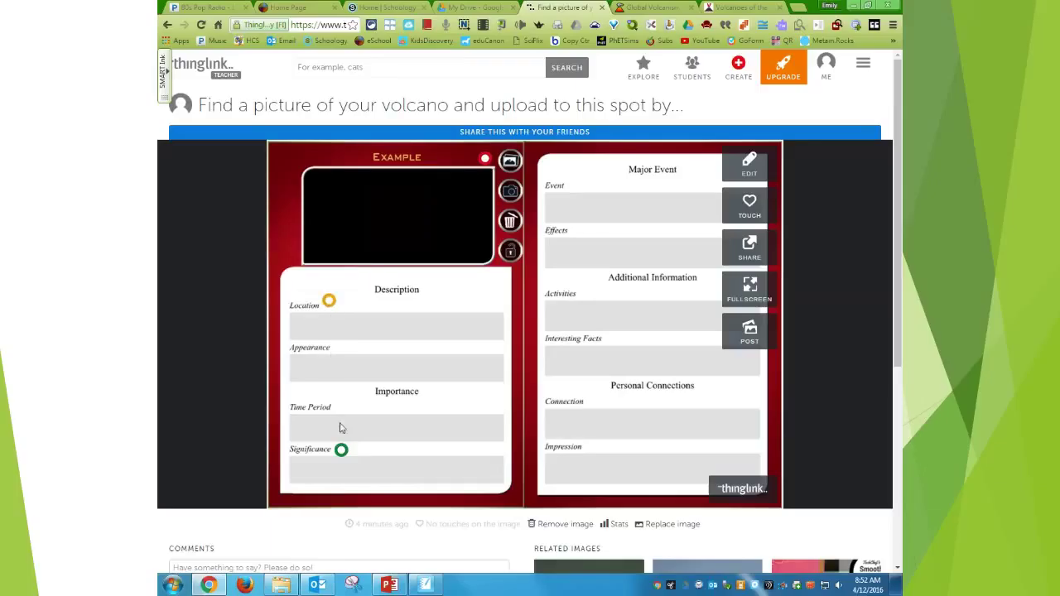
mouse_move(343, 453)
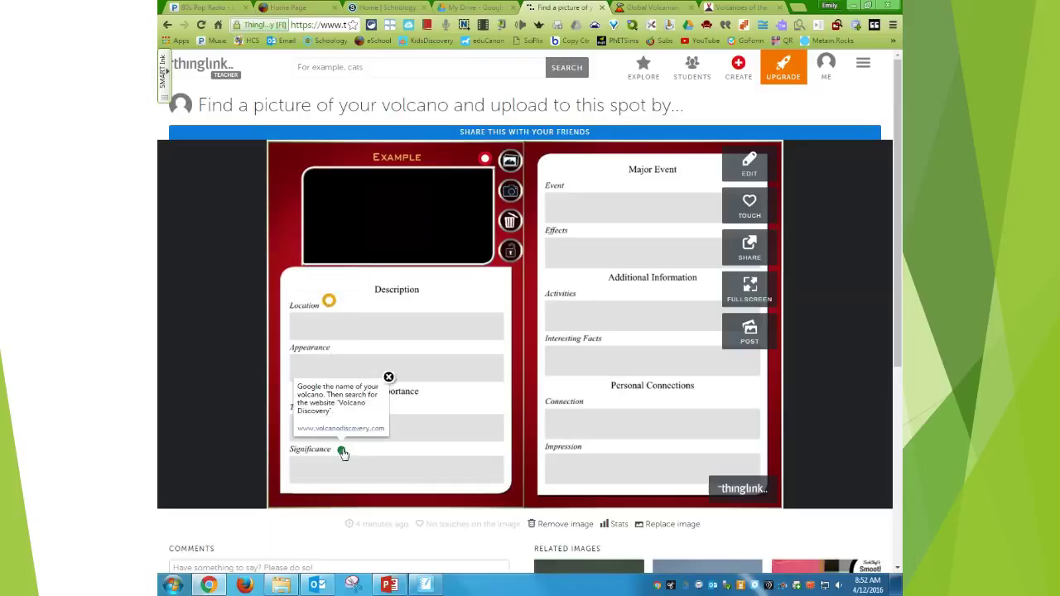
click(751, 247)
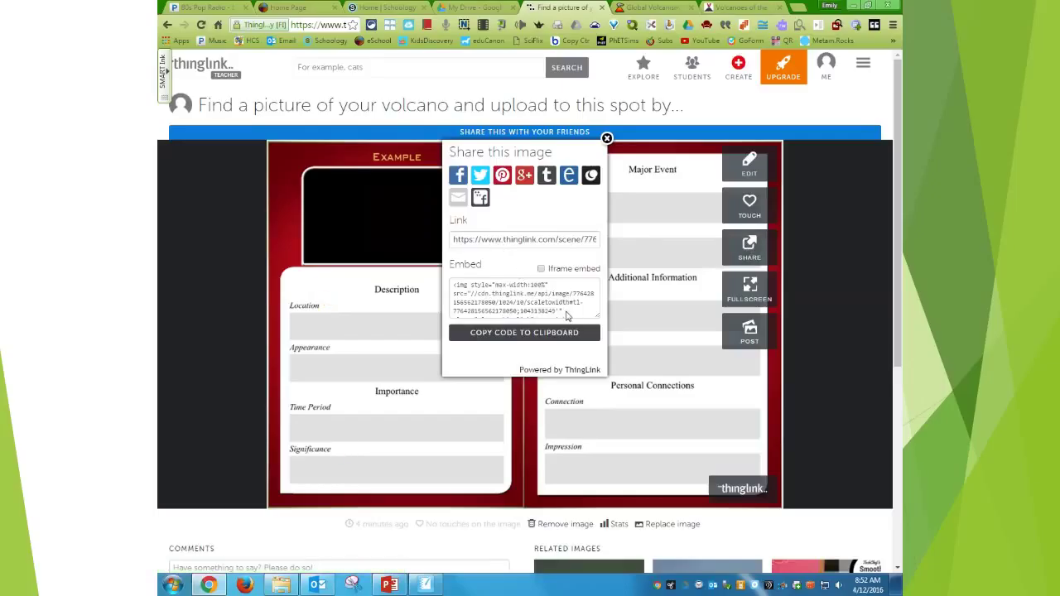
right_click(483, 239)
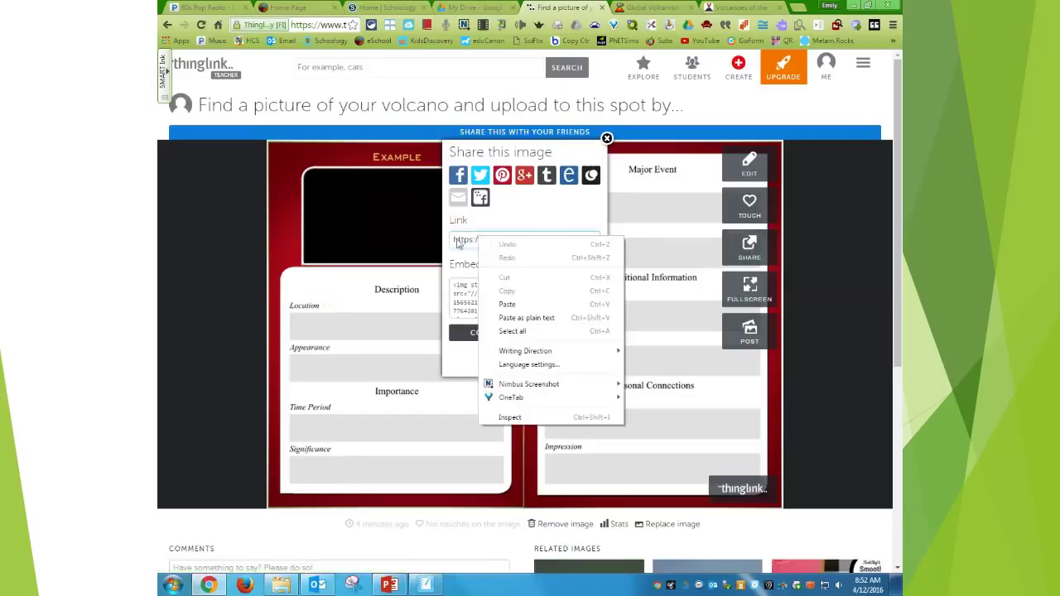
click(466, 242)
right_click(497, 240)
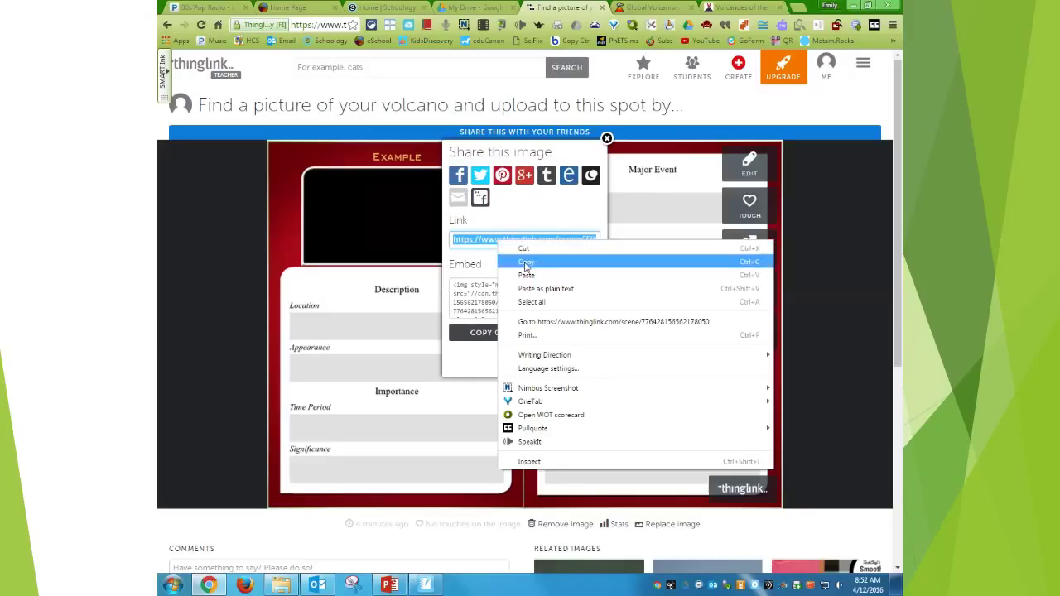
click(525, 263)
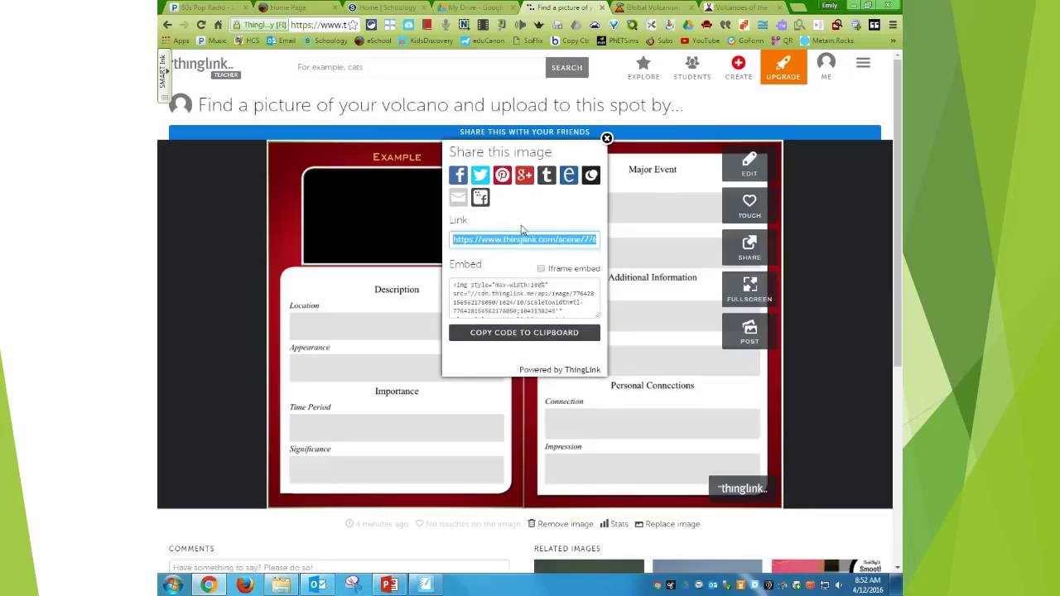
Go to the science course's Volcanoes folder, then its Famous Volcanic Eruption TRADING CARD folder.
click(383, 7)
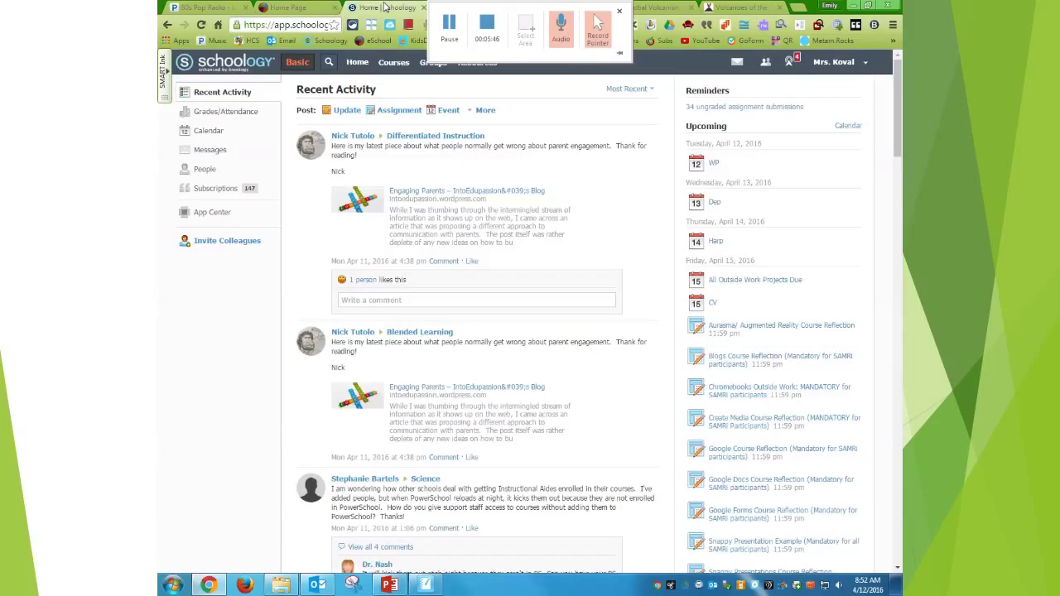
click(397, 68)
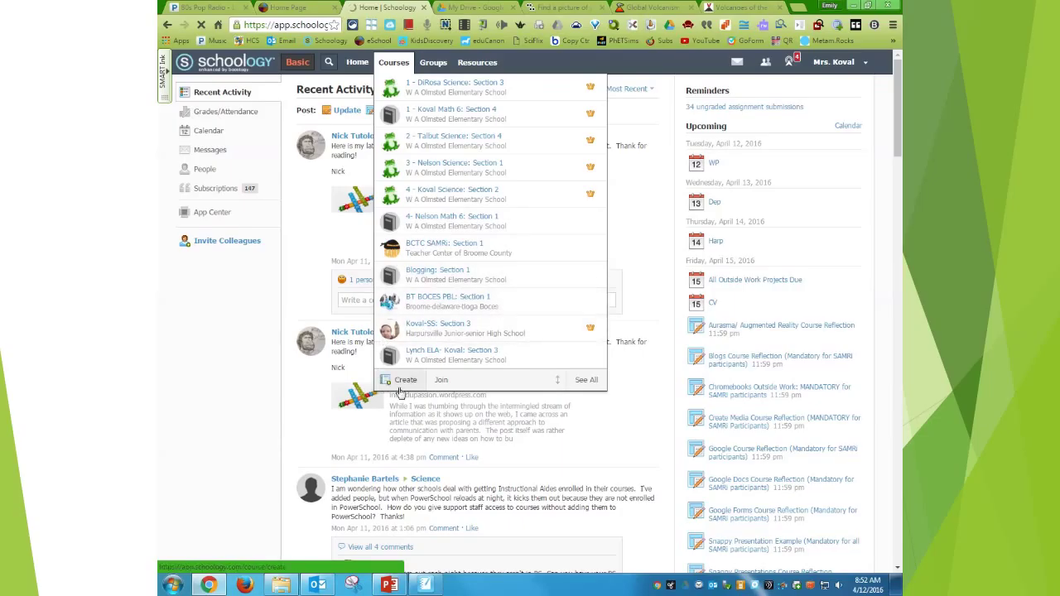
scroll(525, 424, down, 4)
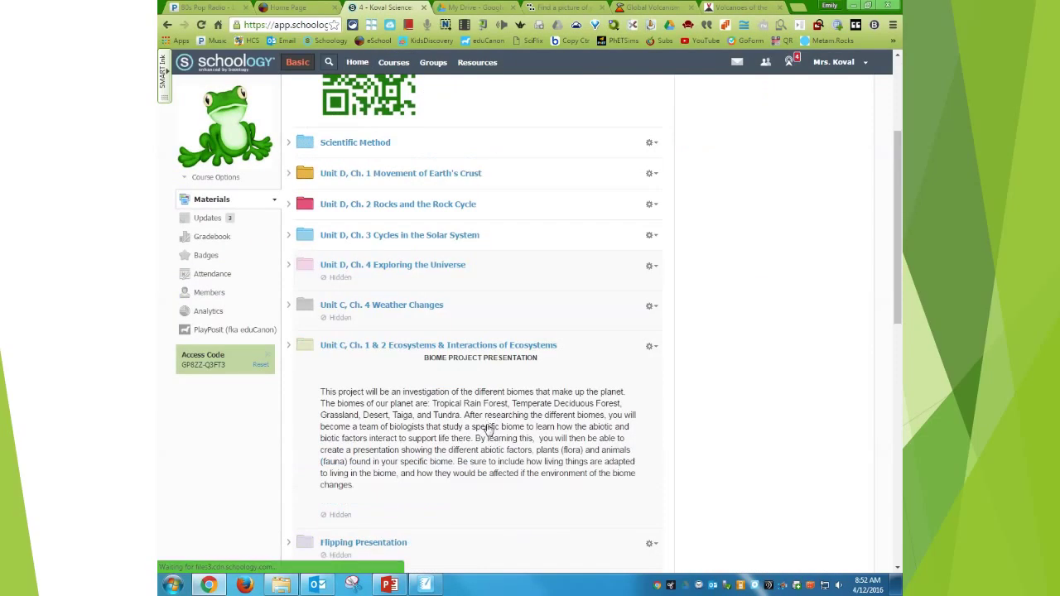
scroll(496, 402, down, 7)
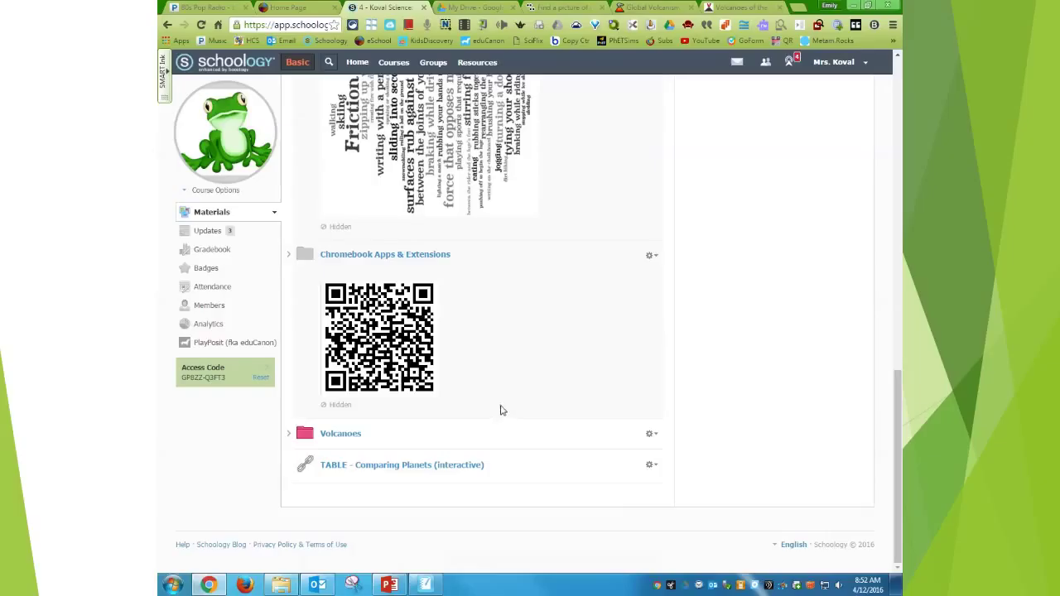
click(344, 436)
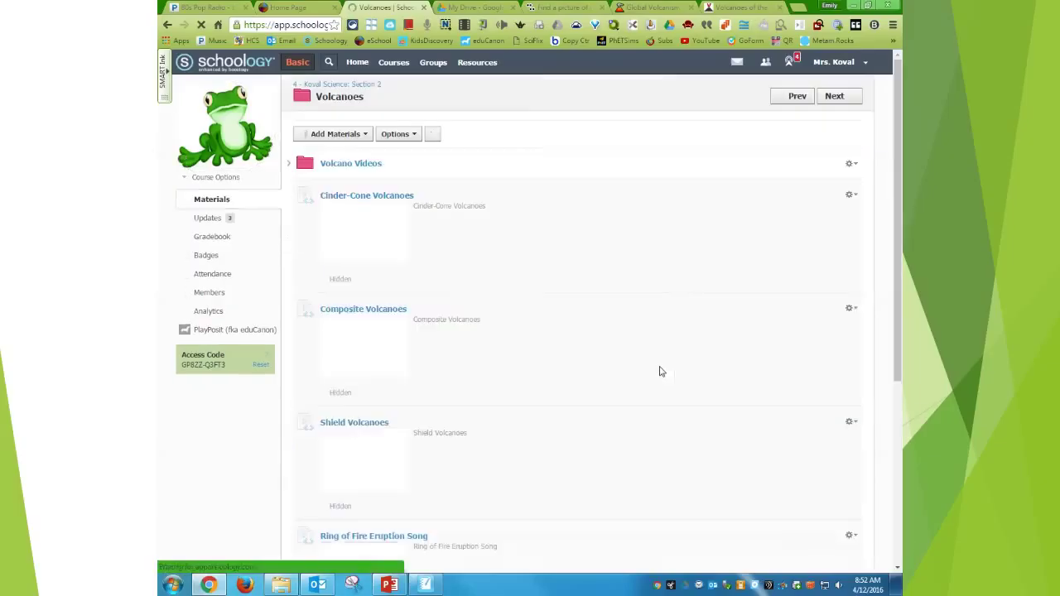
scroll(526, 362, down, 3)
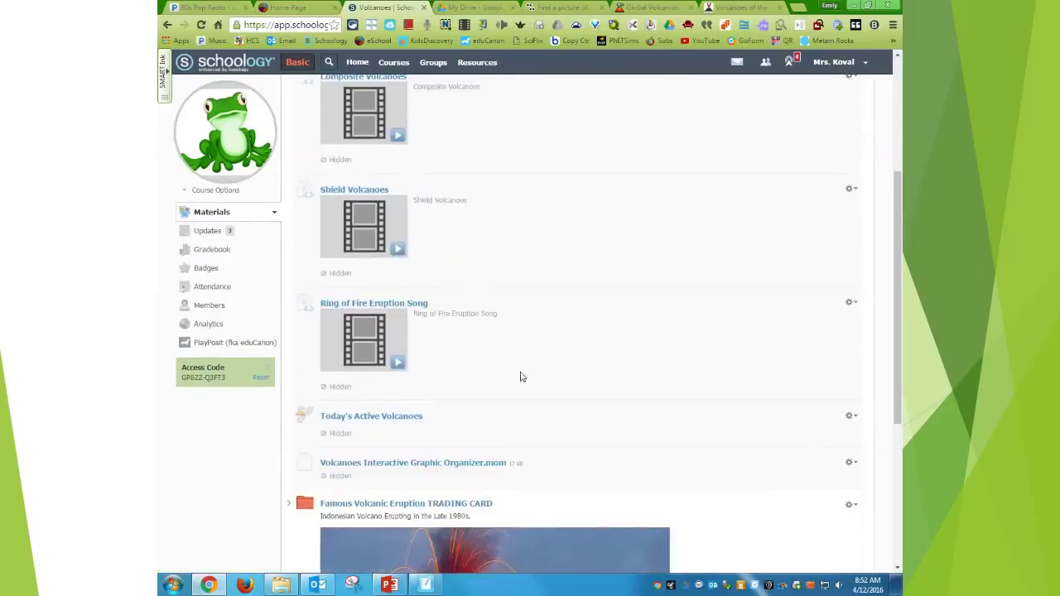
scroll(583, 488, down, 2)
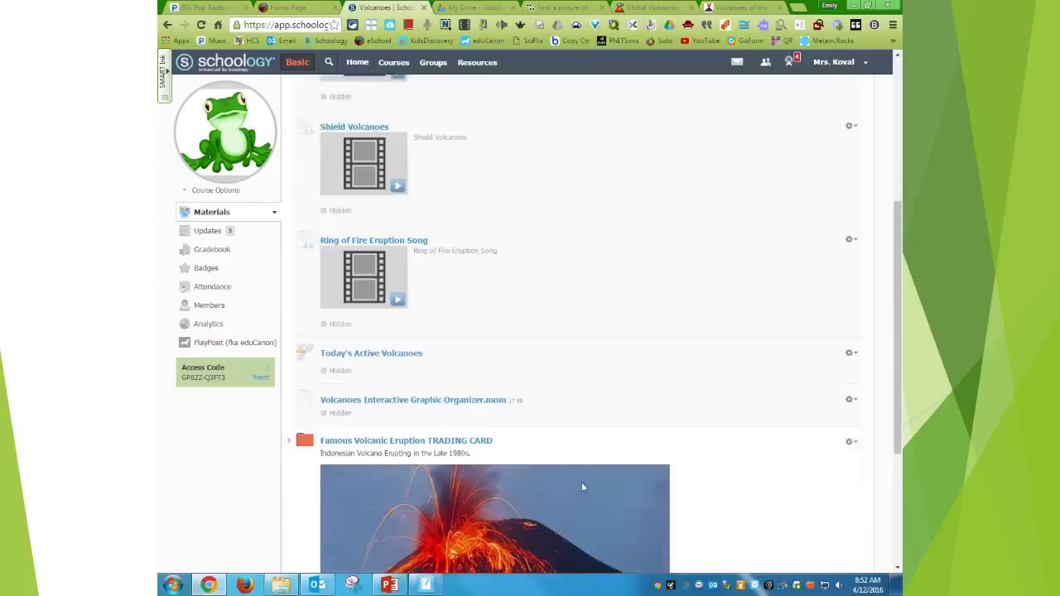
click(406, 388)
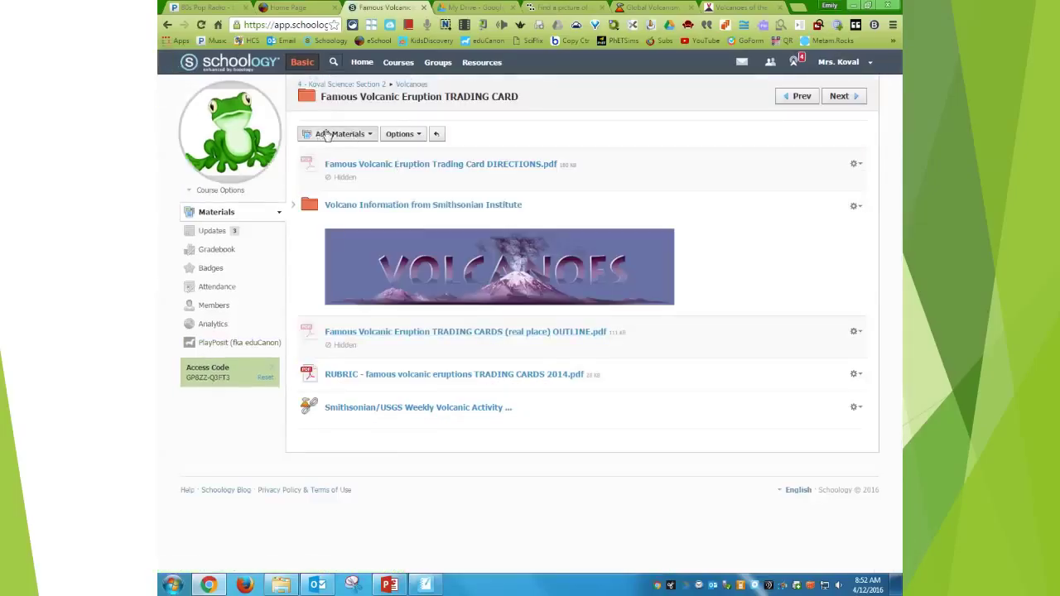
Start adding a web link material and paste the ThingLink card's share URL.
click(330, 134)
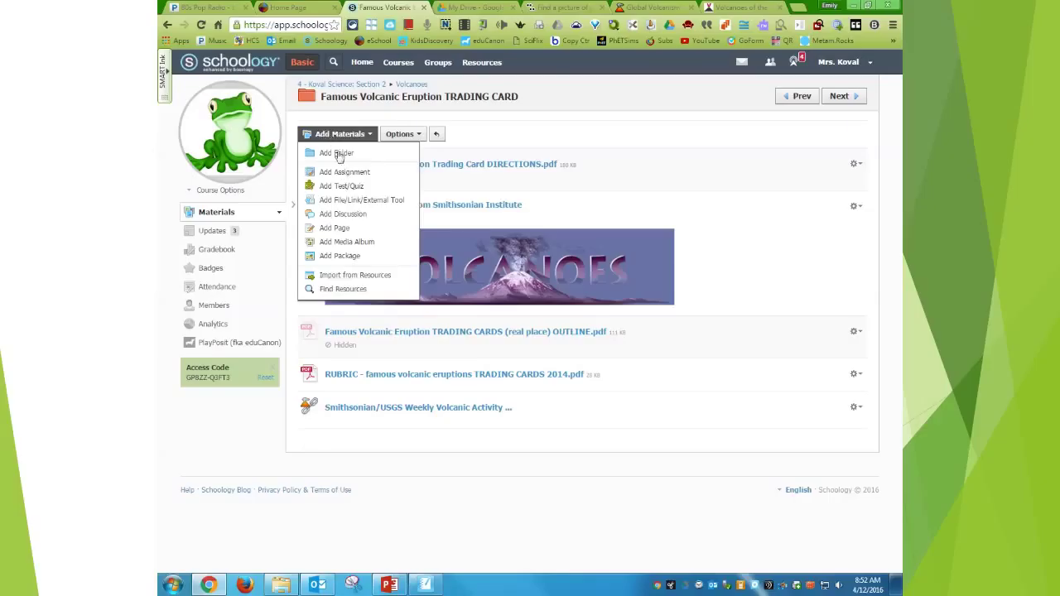
click(351, 201)
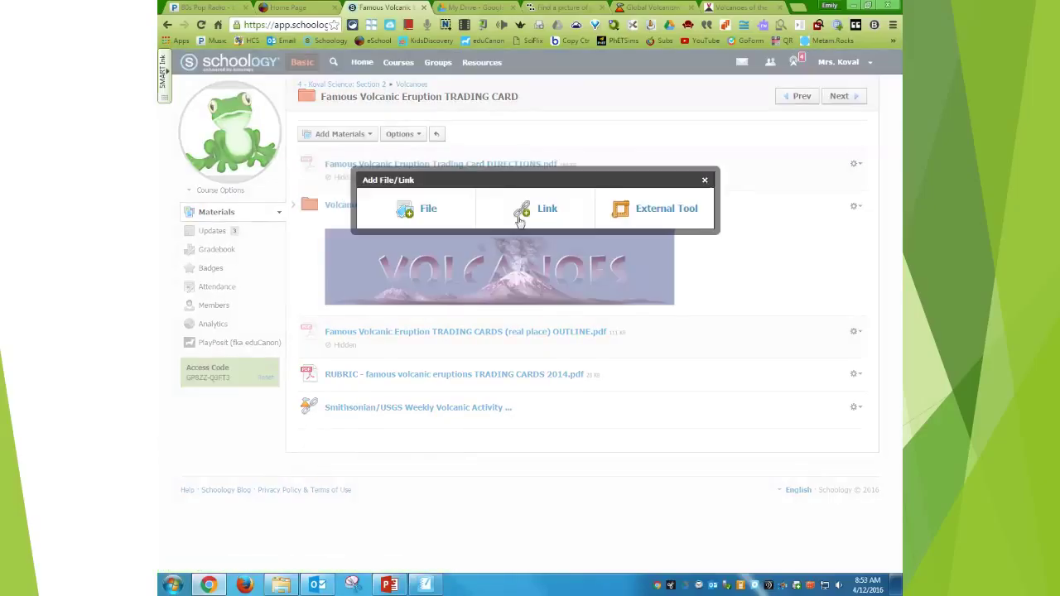
click(526, 210)
click(525, 189)
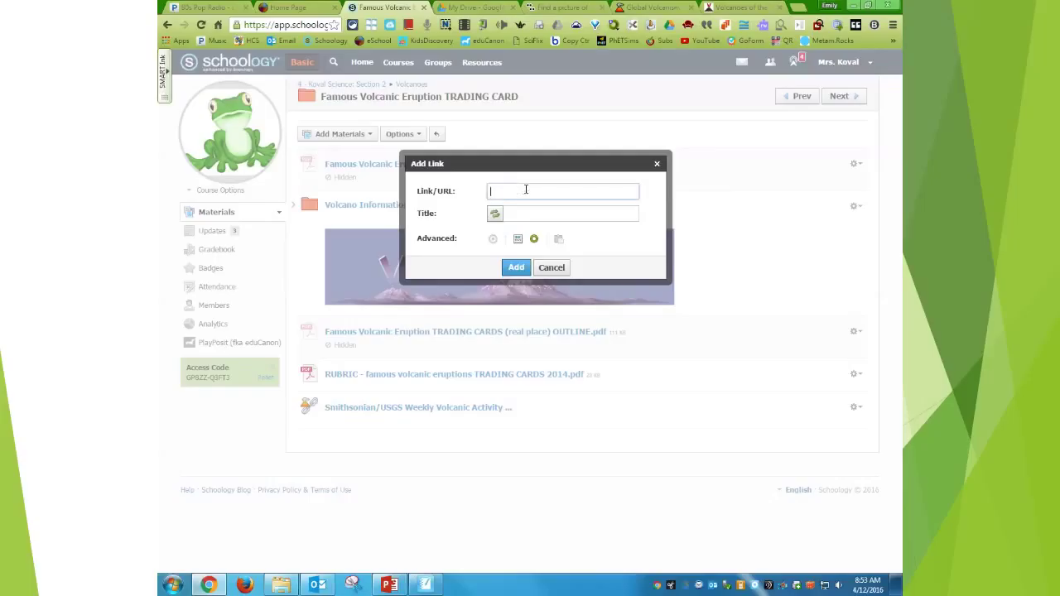
key(ctrl+v)
Title the link 'ThingLink VOLCANO Trading Card', add it, and open it in its own tab.
click(535, 210)
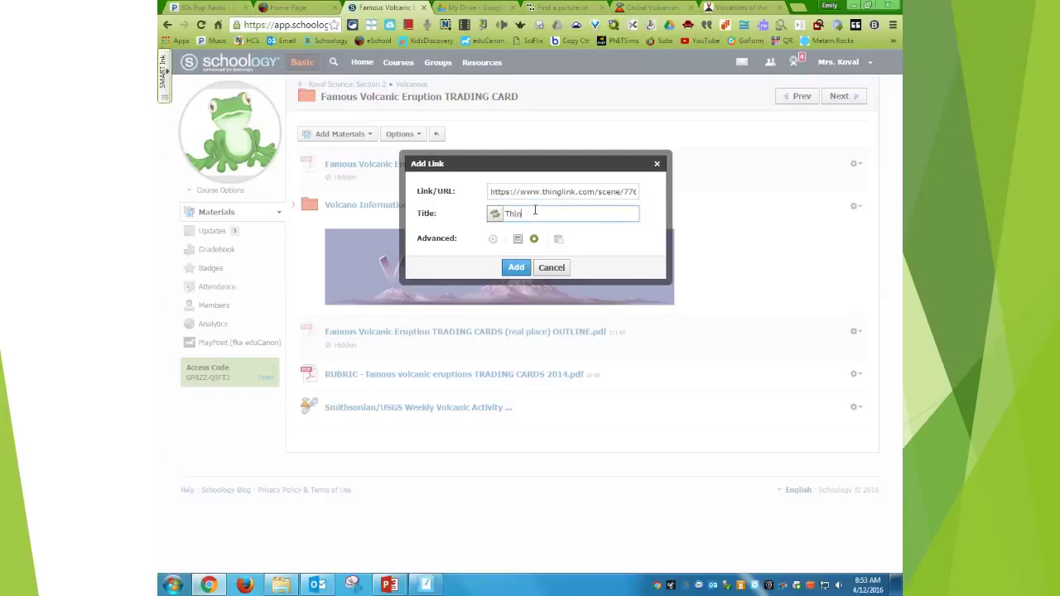
text(ThingLink Trading Card)
click(545, 213)
text(VOLCANO Trading Card)
click(516, 267)
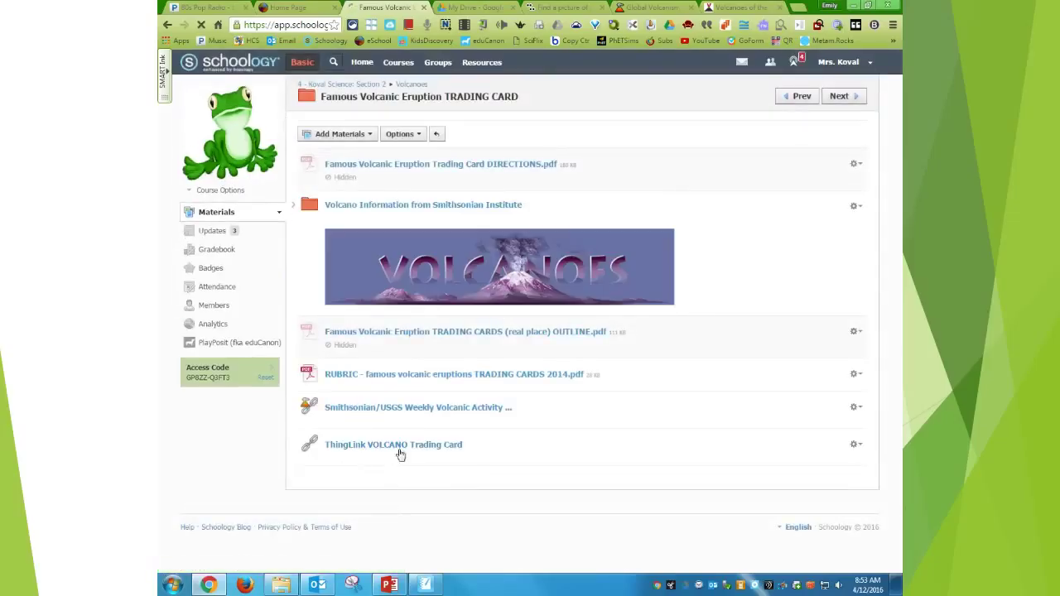
click(405, 445)
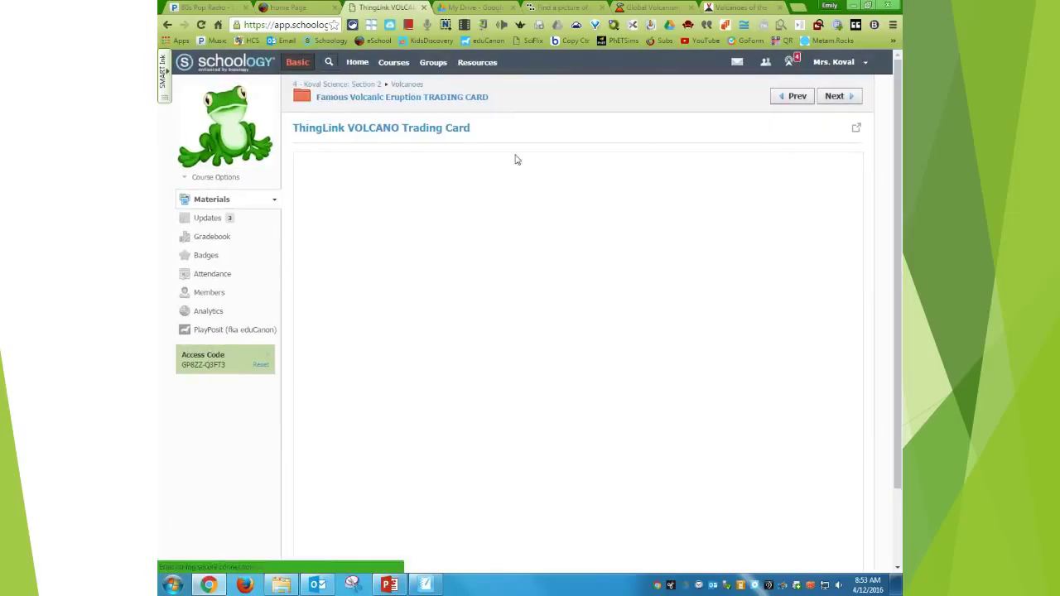
click(857, 130)
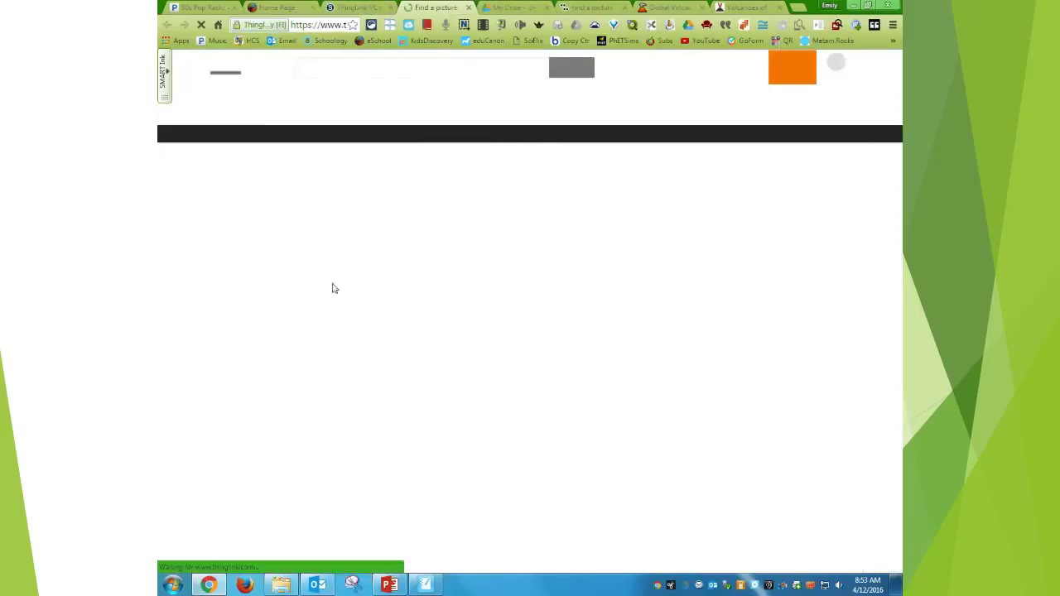